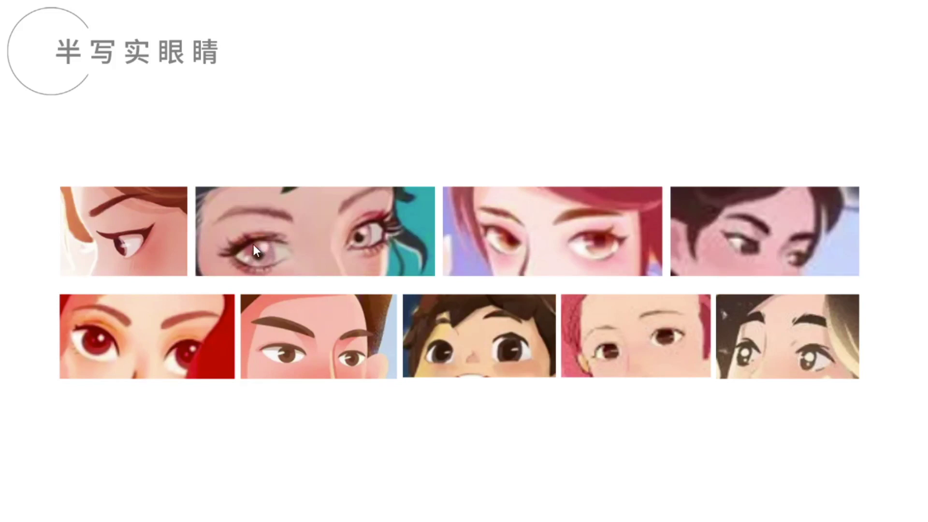
pyautogui.press('Right')
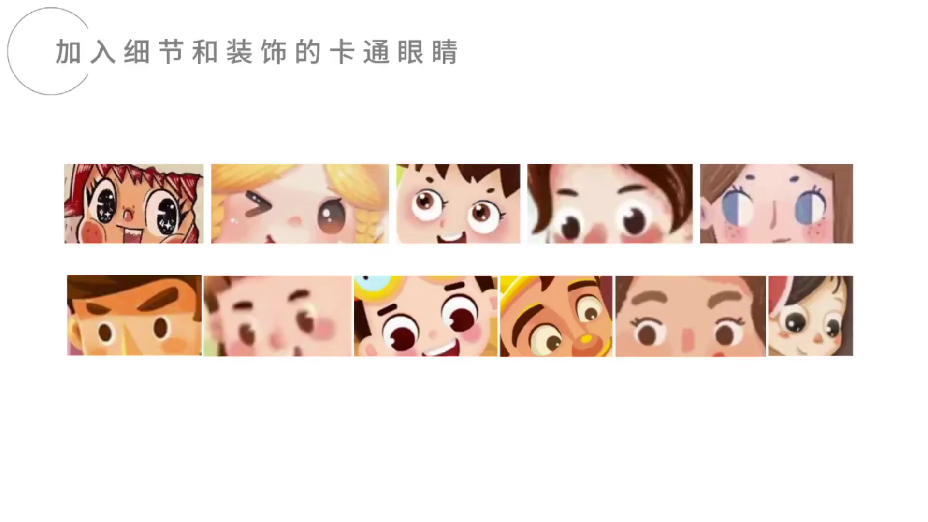
pyautogui.press('Right')
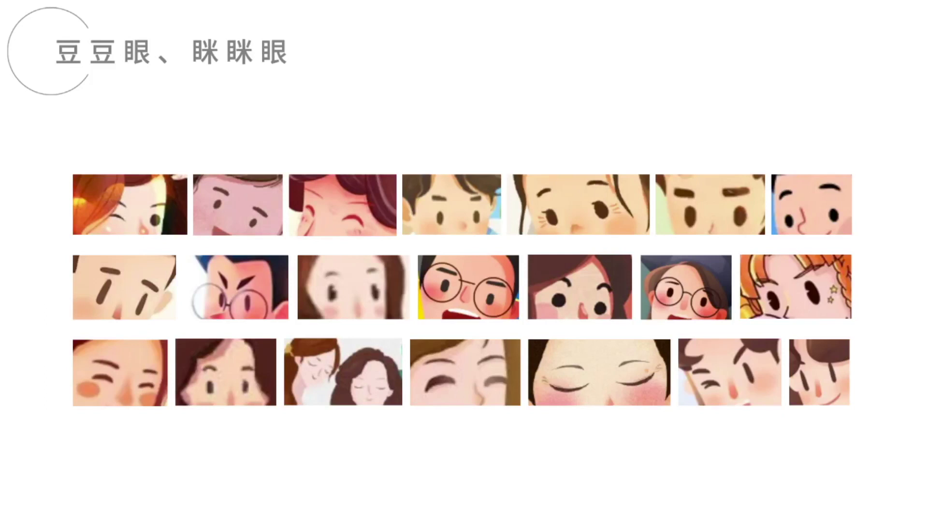
pyautogui.press('Right')
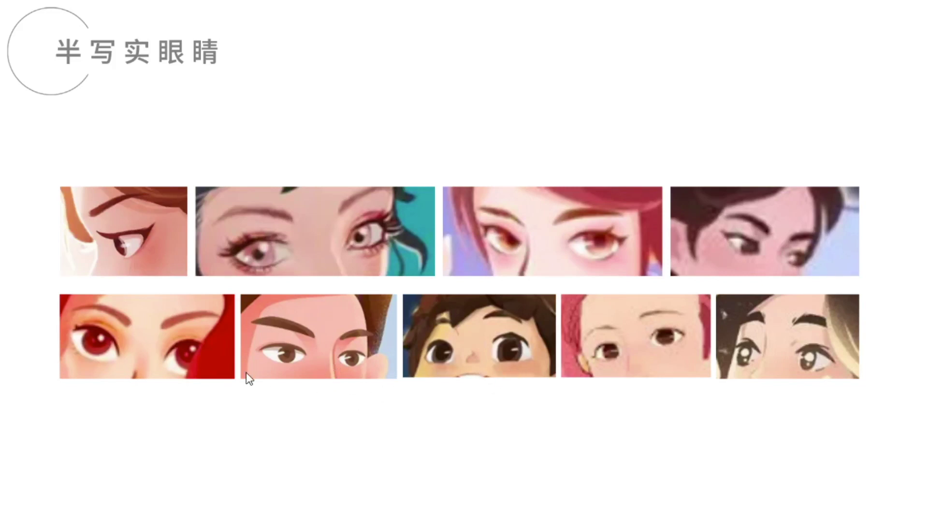
pyautogui.press('Right')
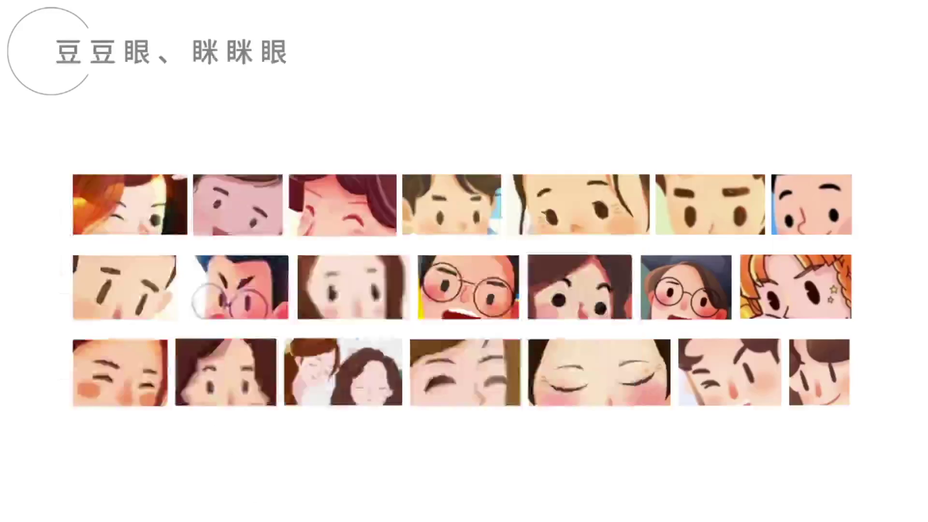
pyautogui.press('Right')
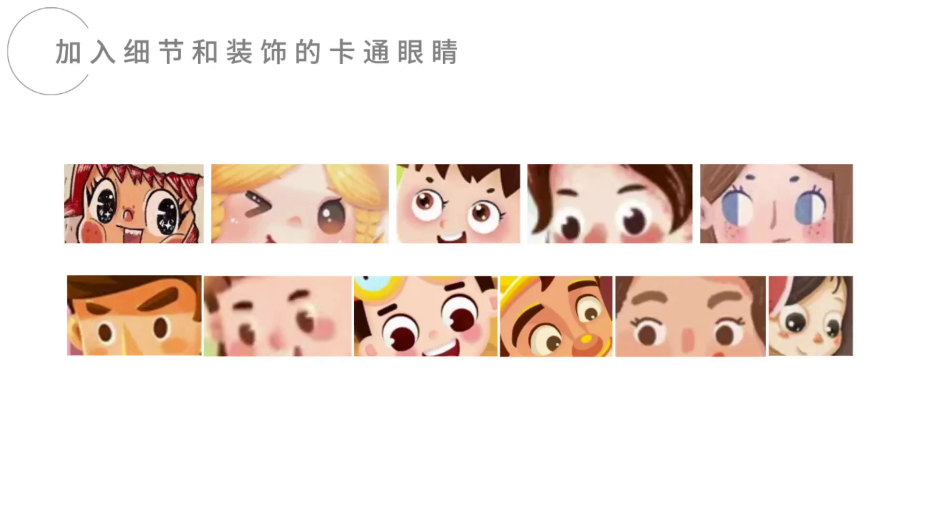
pyautogui.press('Left')
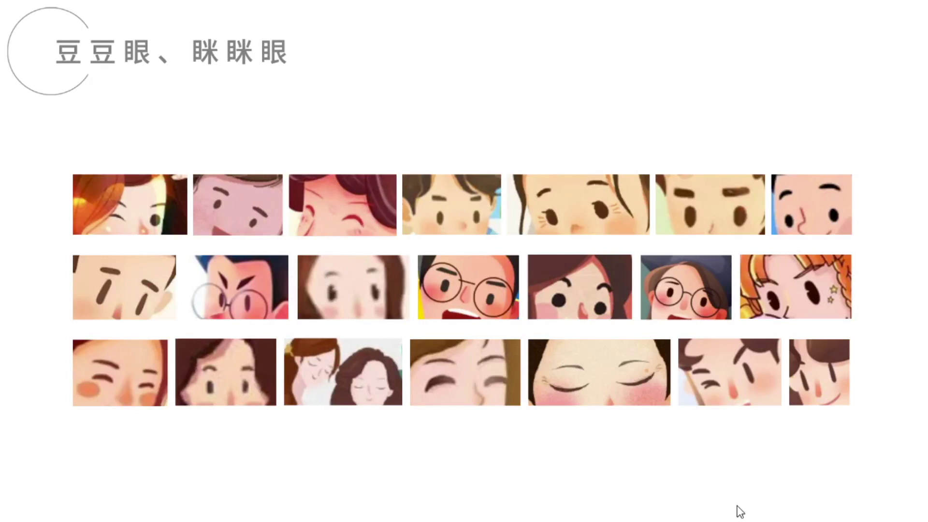
pyautogui.click(373, 252)
pyautogui.press('Right')
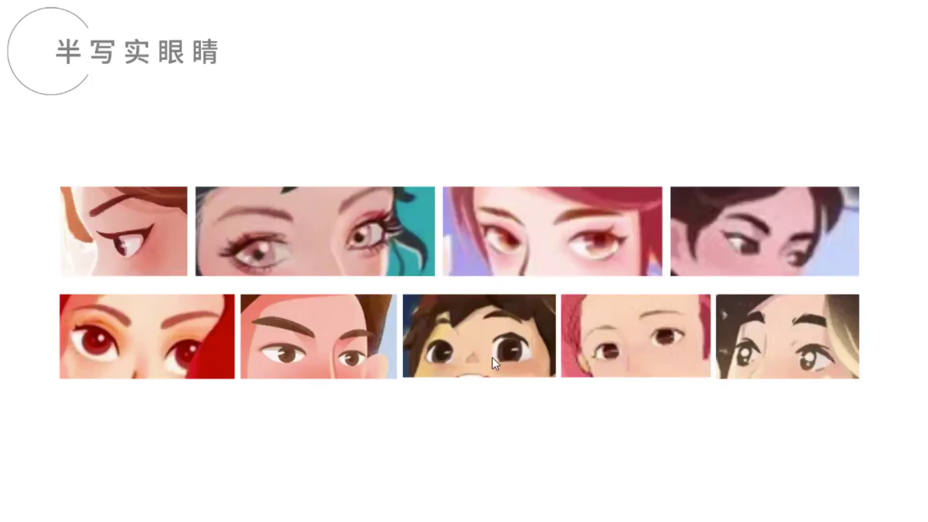
pyautogui.press('Right')
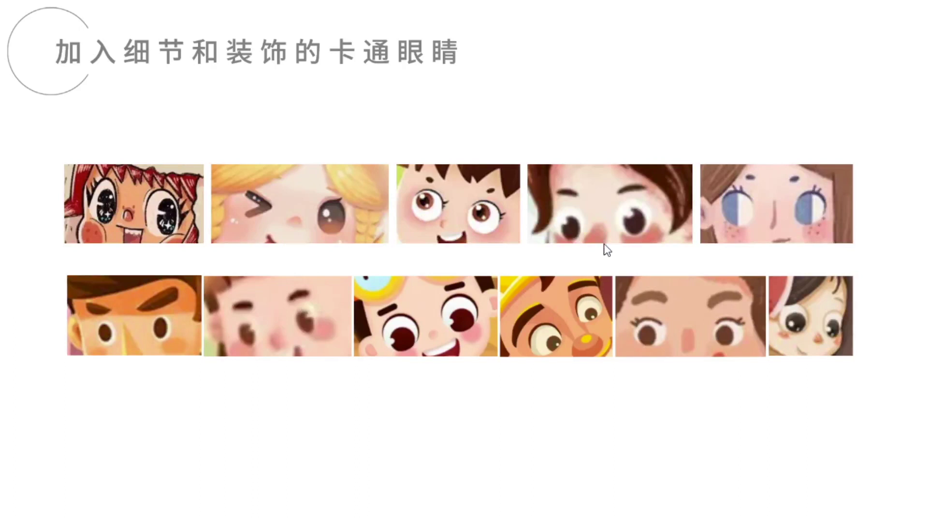
pyautogui.press('Left')
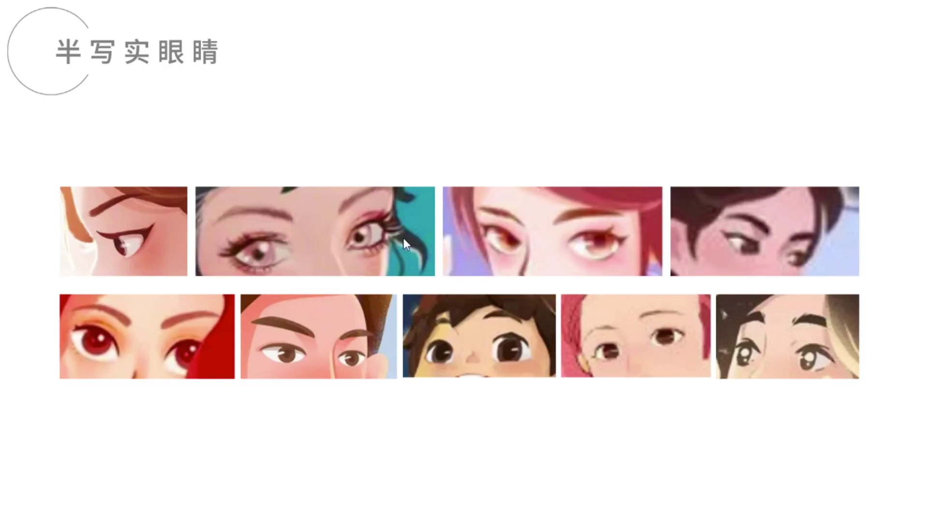
pyautogui.press('Right')
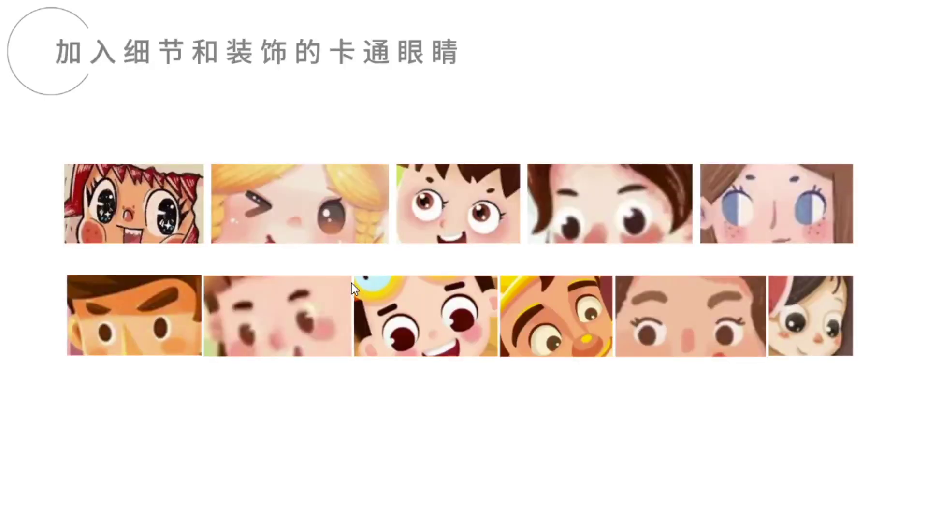
pyautogui.press('Left')
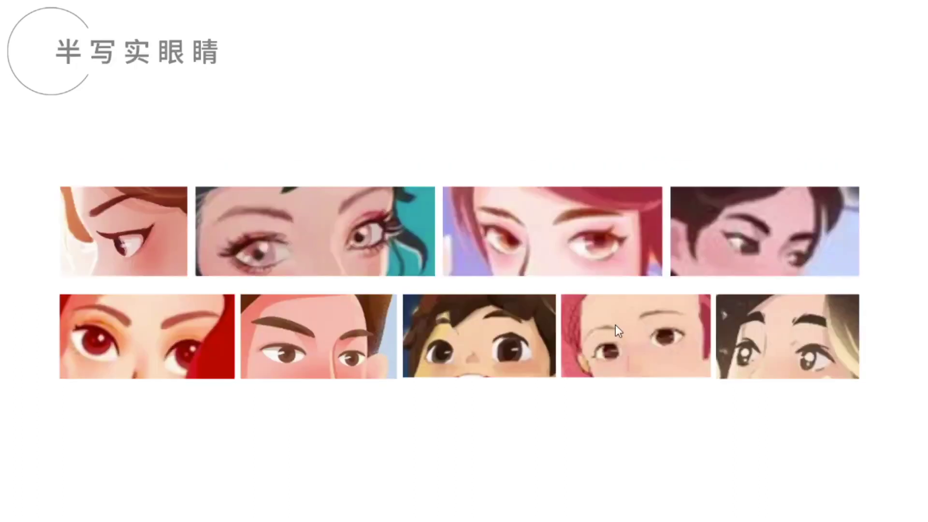
pyautogui.press('Left')
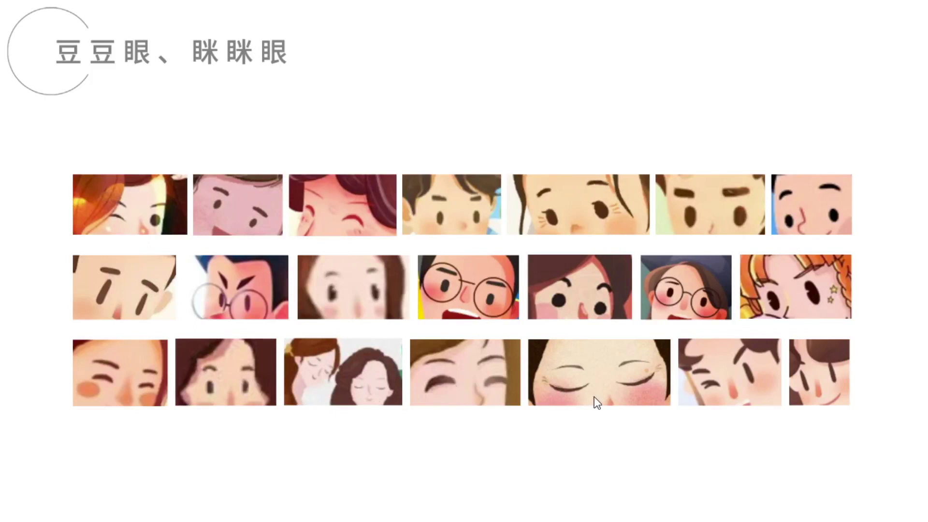
pyautogui.press('Right')
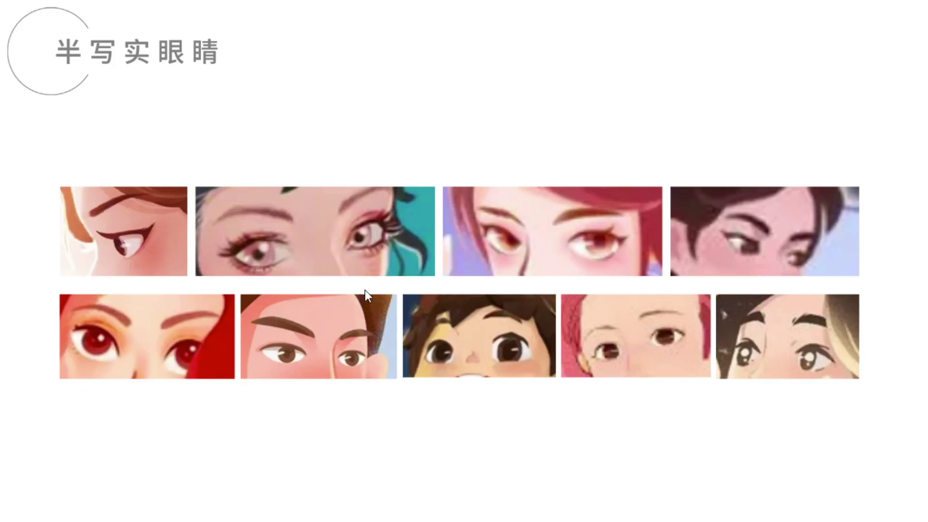
pyautogui.press('Right')
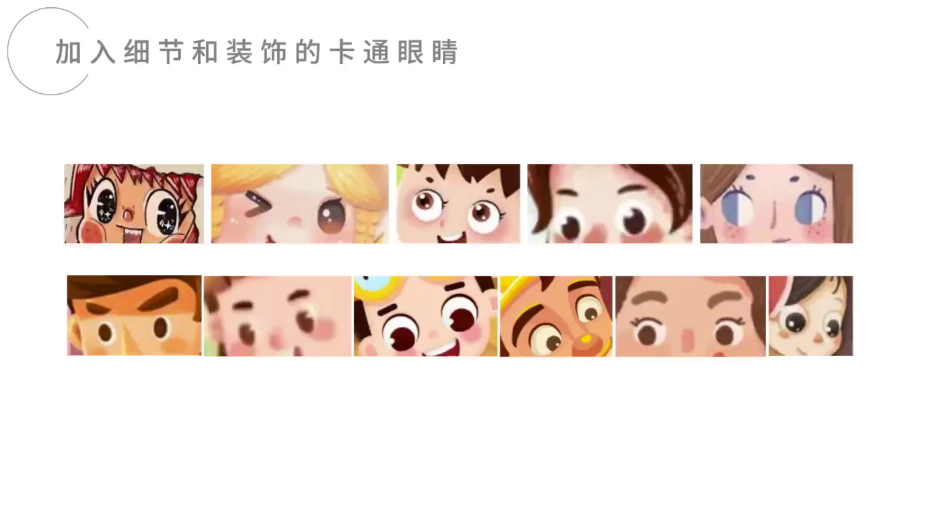
pyautogui.press('Right')
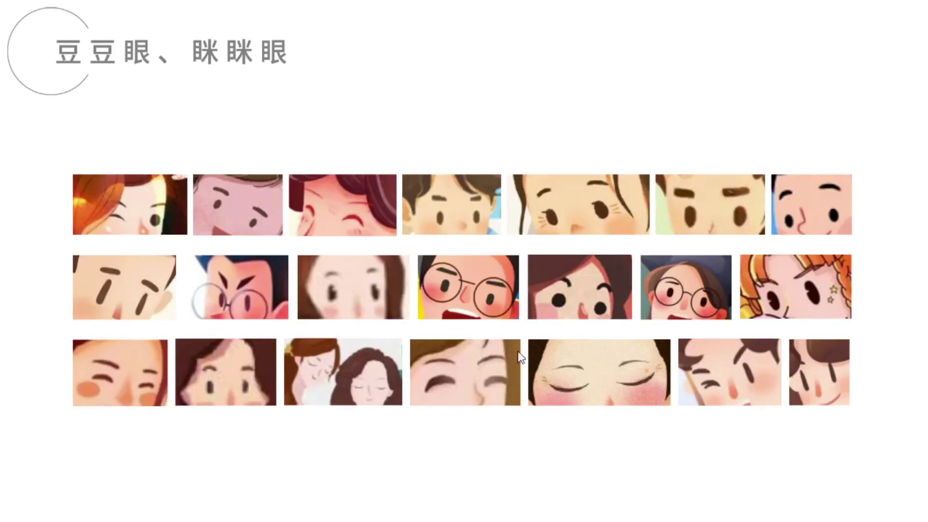
pyautogui.press('Left')
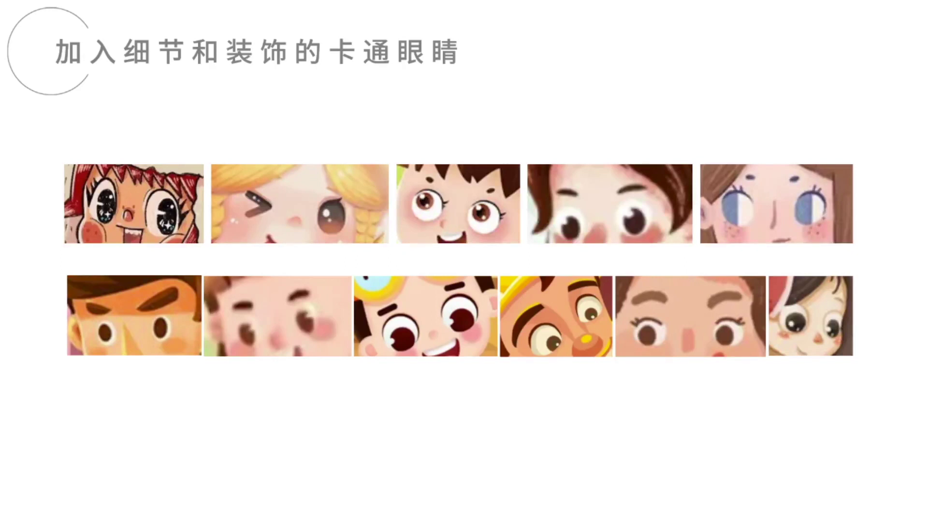
pyautogui.press('Right')
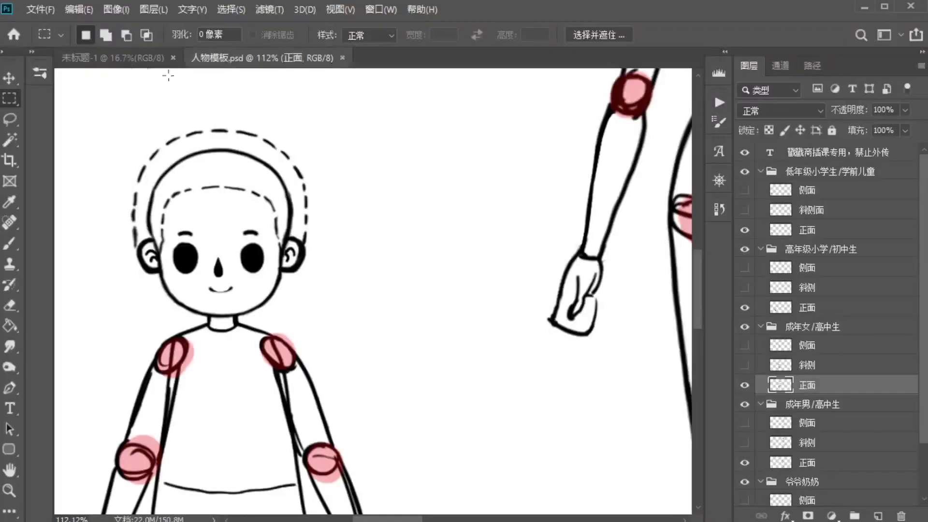
# Step: Switch to the blank document 未标题-1 and add a new layer above its background
pyautogui.click(127, 58)
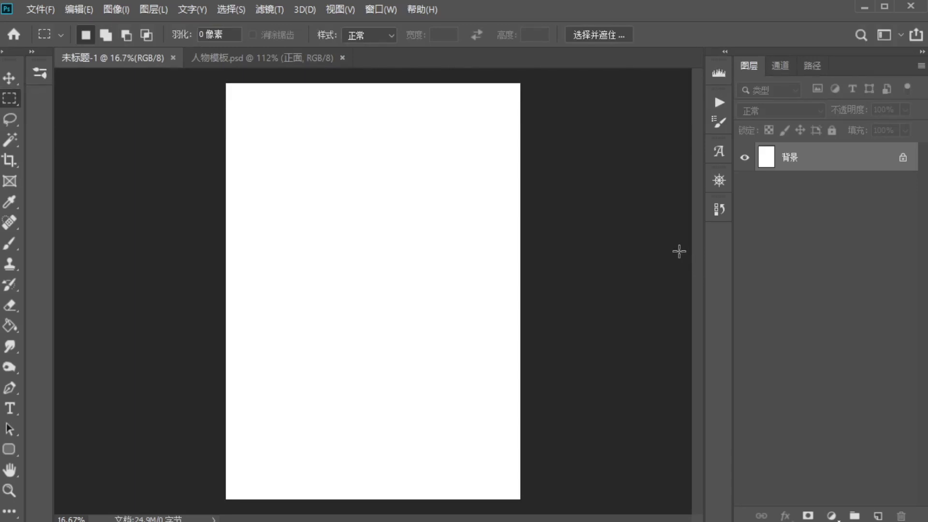
pyautogui.click(246, 57)
pyautogui.click(137, 56)
pyautogui.click(878, 515)
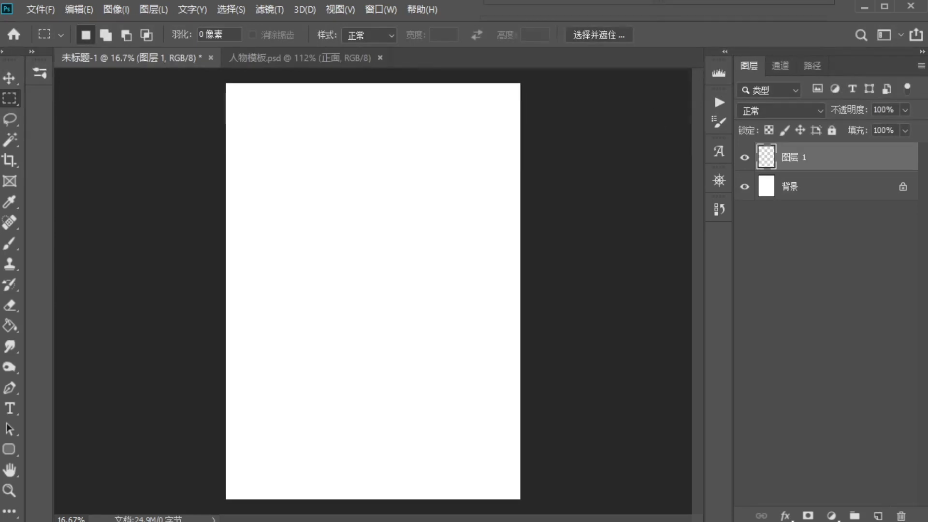
# Step: Set the foreground colour to H 23, S 28, B 100 and fill the new layer with this peach skin tone
pyautogui.press('F6')
pyautogui.moveTo(527, 10); pyautogui.dragTo(537, 11)
pyautogui.click(599, 21)
pyautogui.moveTo(728, 42); pyautogui.dragTo(764, 42)
pyautogui.moveTo(598, 28); pyautogui.dragTo(584, 28)
pyautogui.hotkey('alt', 'Delete')
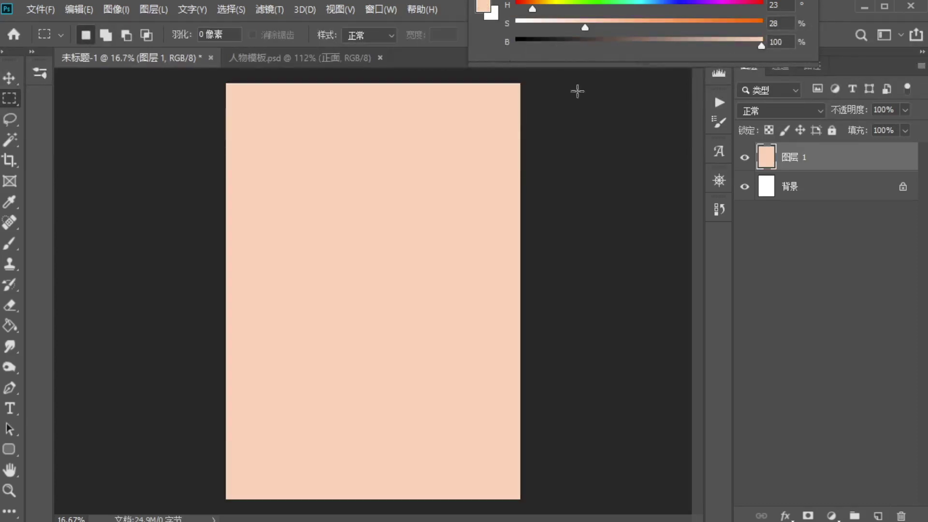
# Step: Add an empty layer above the peach fill and choose the 肌理画笔2 preset for the Brush tool
pyautogui.click(878, 515)
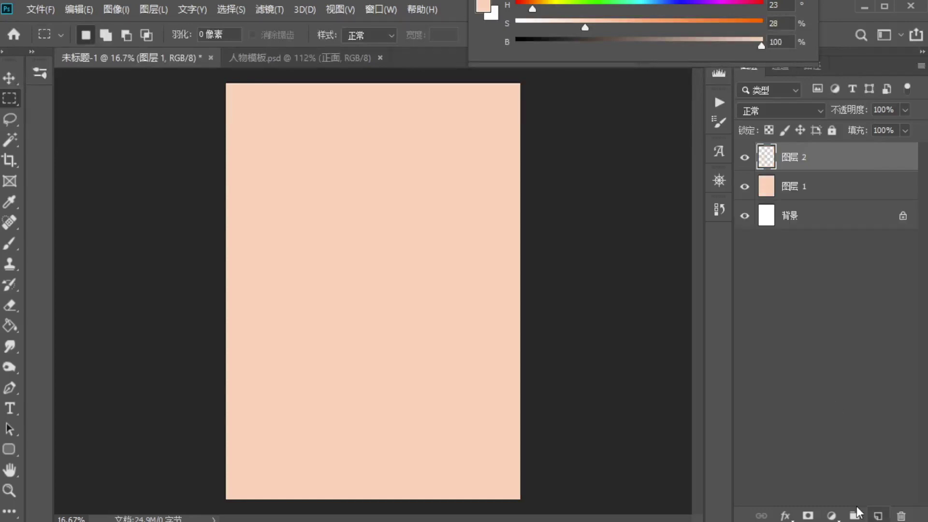
pyautogui.scroll(5, 383, 251)
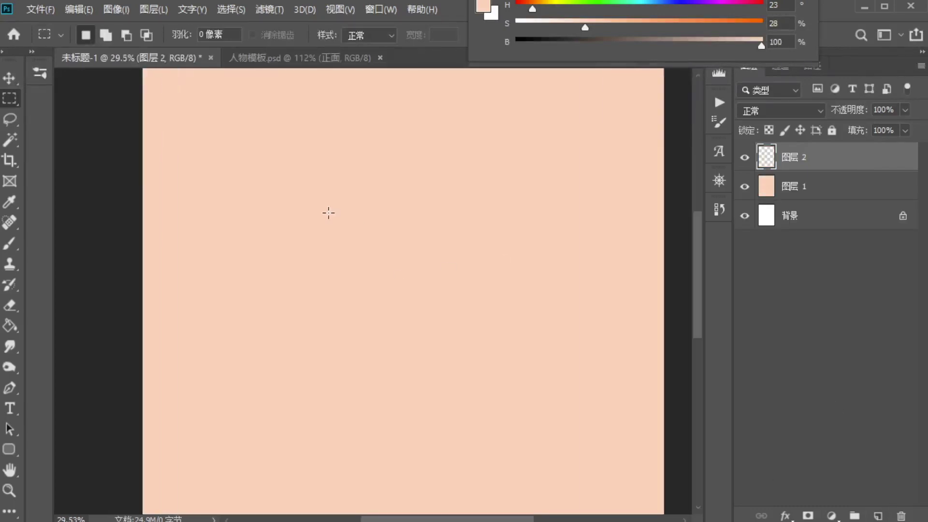
pyautogui.click(10, 242)
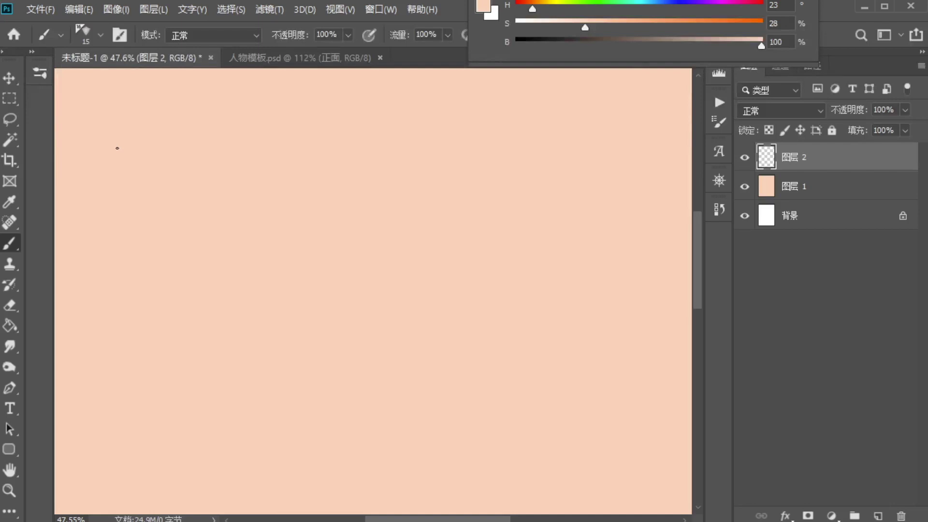
pyautogui.click(39, 73)
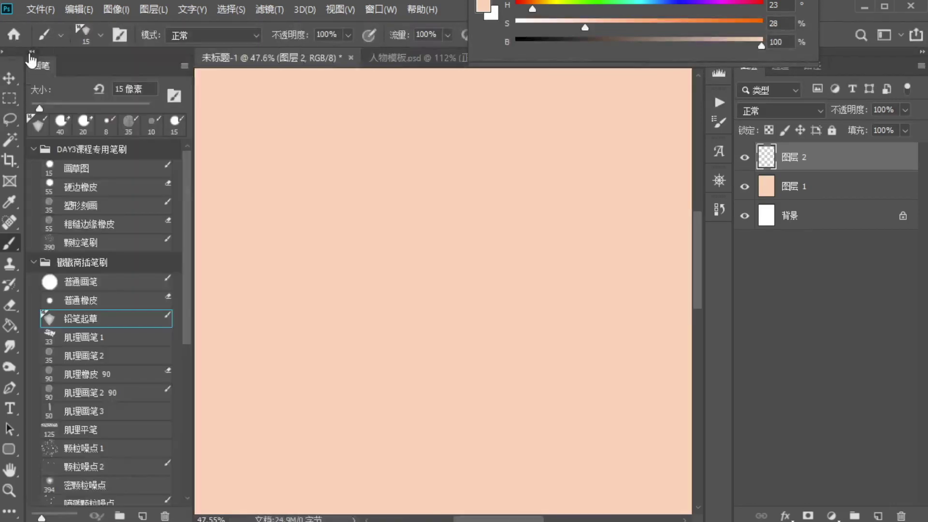
pyautogui.click(107, 318)
pyautogui.click(107, 356)
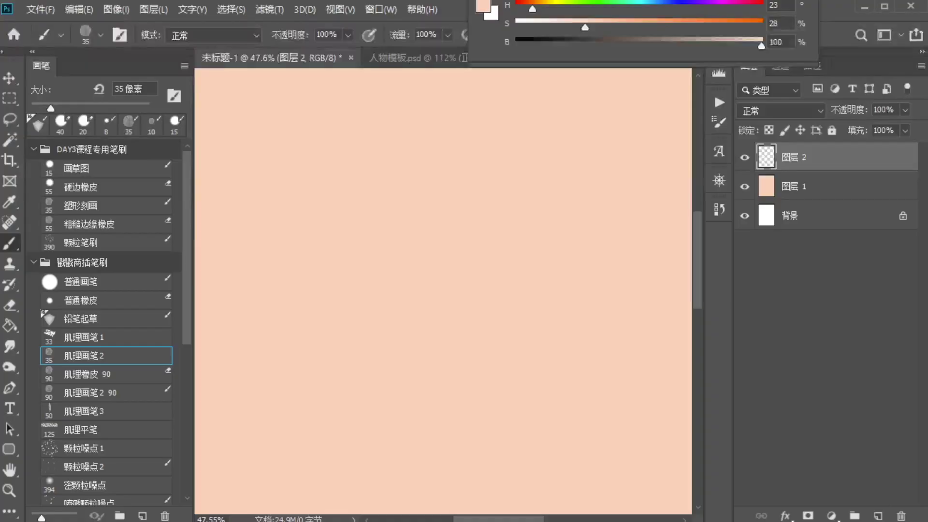
# Step: Set the brush colour to H 15, S 50, B 35 and paint a solid upright oval eye on the empty layer
pyautogui.moveTo(603, 41); pyautogui.dragTo(637, 29)
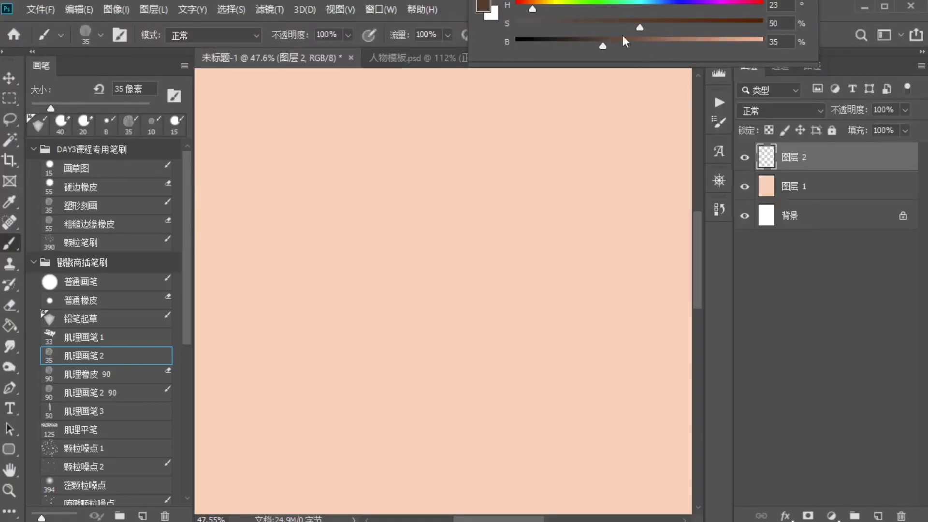
pyautogui.moveTo(532, 10); pyautogui.dragTo(527, 10)
pyautogui.moveTo(290, 243)
pyautogui.mouseDown()
pyautogui.moveTo(294, 254)
pyautogui.moveTo(292, 231)
pyautogui.mouseUp()
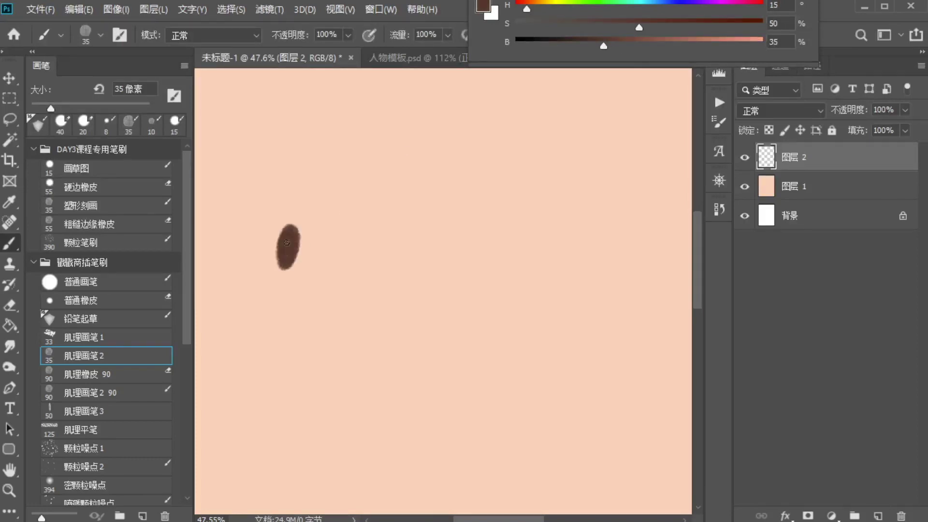
pyautogui.hotkey('ctrl', 'z')
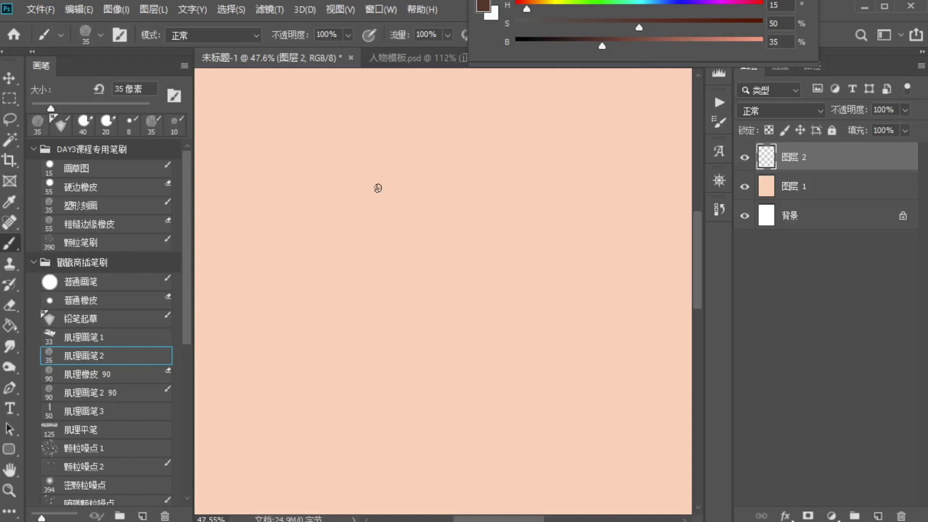
pyautogui.moveTo(287, 232)
pyautogui.mouseDown()
pyautogui.moveTo(290, 216)
pyautogui.moveTo(306, 248)
pyautogui.moveTo(296, 260)
pyautogui.moveTo(291, 227)
pyautogui.moveTo(296, 251)
pyautogui.mouseUp()
pyautogui.hotkey('ctrl', 'z')
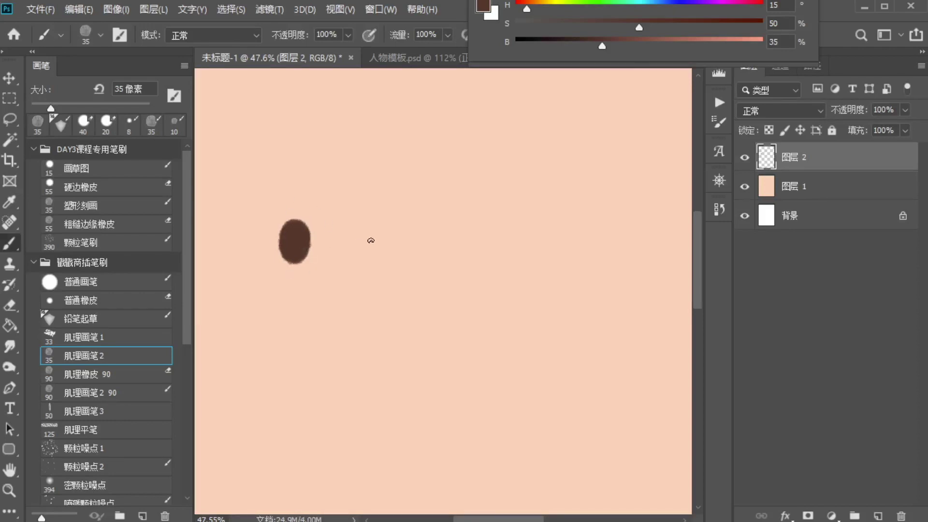
pyautogui.moveTo(365, 255)
pyautogui.mouseDown()
pyautogui.moveTo(368, 234)
pyautogui.moveTo(376, 242)
pyautogui.moveTo(368, 259)
pyautogui.moveTo(361, 231)
pyautogui.moveTo(369, 261)
pyautogui.moveTo(367, 250)
pyautogui.mouseUp()
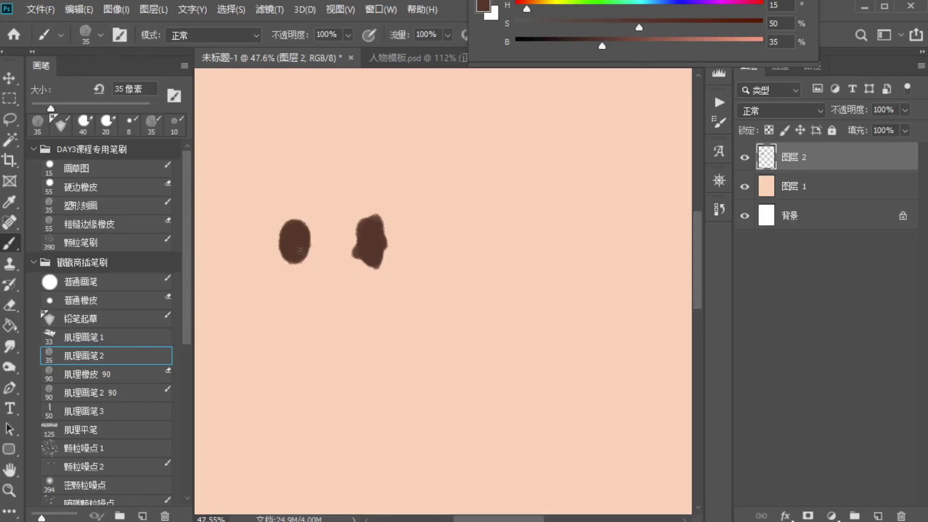
pyautogui.moveTo(293, 190)
pyautogui.mouseDown()
pyautogui.moveTo(292, 212)
pyautogui.moveTo(298, 201)
pyautogui.mouseUp()
pyautogui.hotkey('ctrl', 'z')
pyautogui.hotkey('ctrl', 'z')
pyautogui.hotkey('ctrl', 'z')
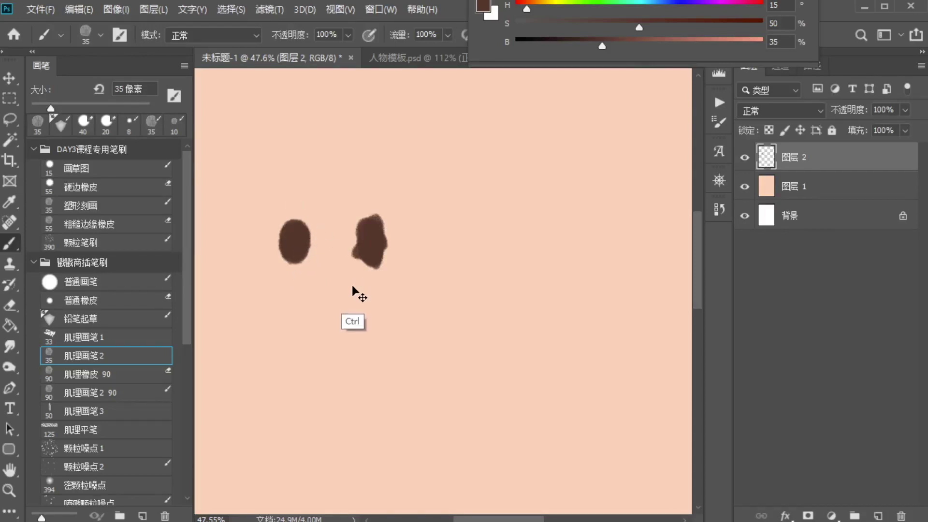
pyautogui.hotkey('ctrl', 'z')
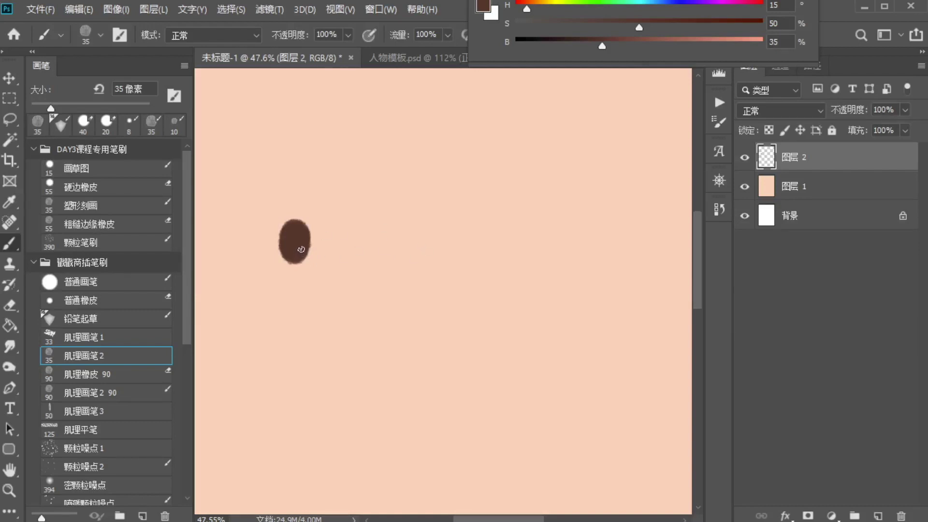
# Step: Try duplicating the painted oval eye to its right at the same height to make a matching pair
pyautogui.press('ctrl')
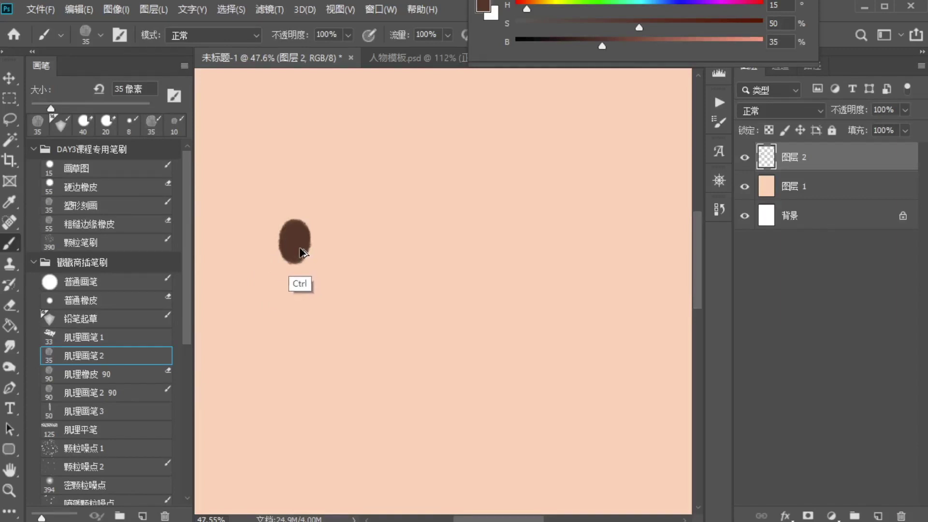
pyautogui.moveTo(303, 255); pyautogui.dragTo(407, 252)
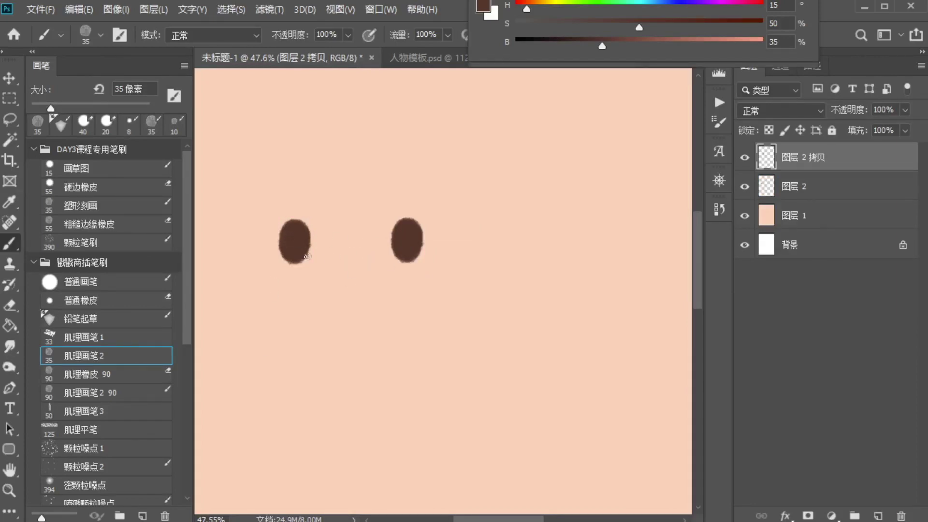
pyautogui.press('ctrl')
pyautogui.hotkey('ctrl', 'z')
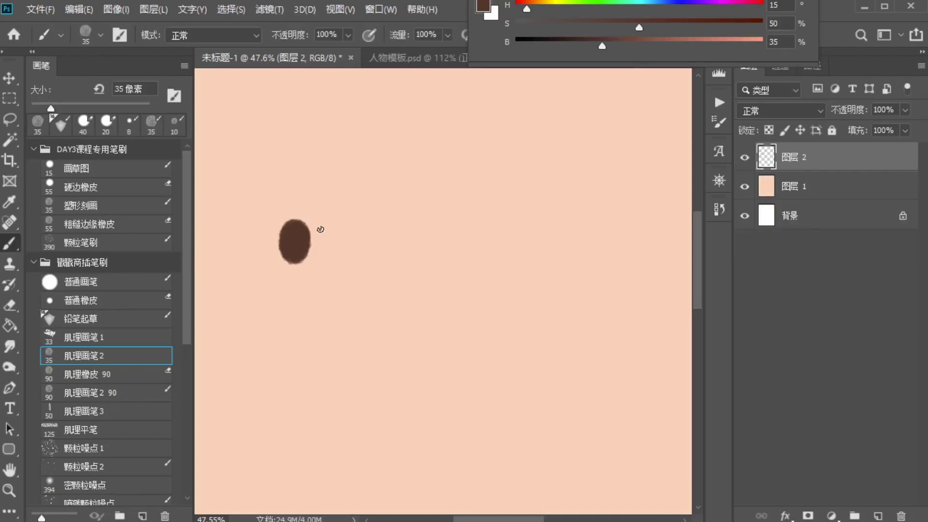
# Step: Paint a small white oval highlight in the eye's upper left with a 20 px brush and duplicate the eye to its right at the same height
pyautogui.press('x')
pyautogui.moveTo(288, 232); pyautogui.dragTo(286, 237)
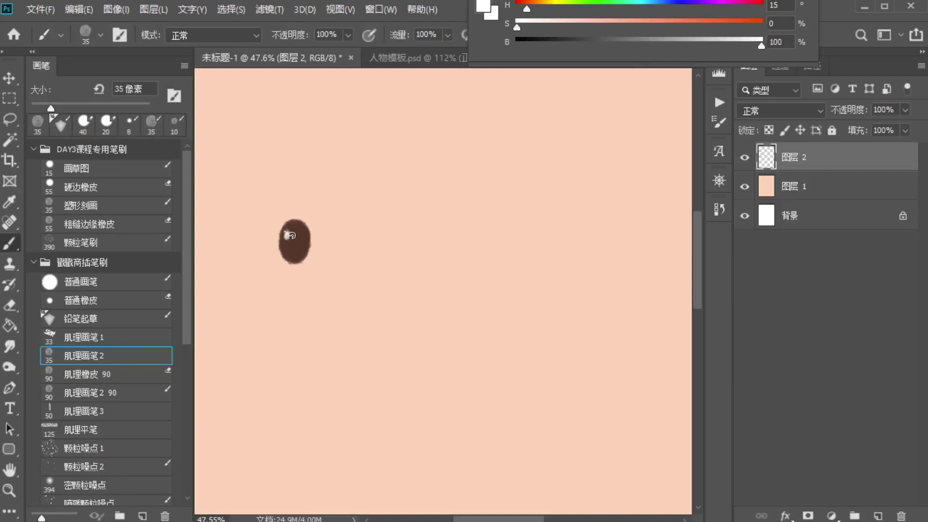
pyautogui.press('[')
pyautogui.press('[')
pyautogui.moveTo(286, 236); pyautogui.dragTo(287, 232)
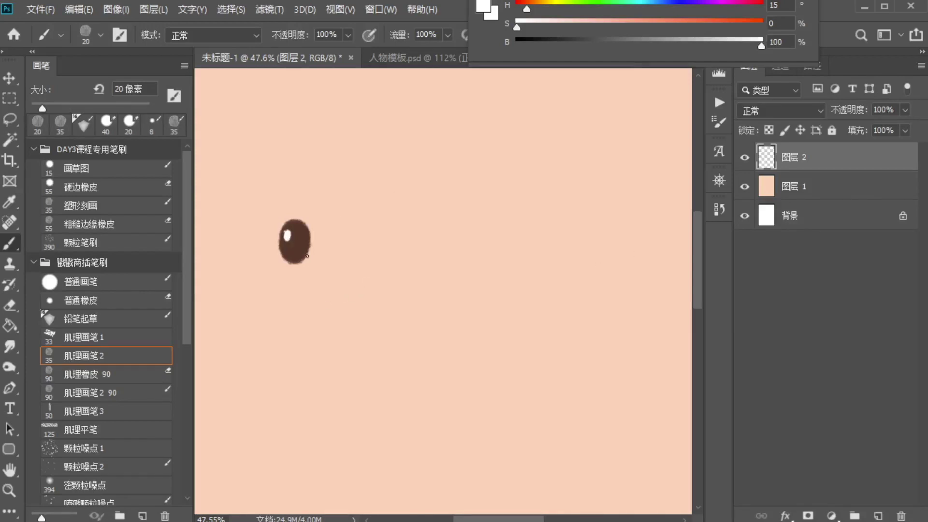
pyautogui.moveTo(307, 256)
pyautogui.mouseDown()
pyautogui.moveTo(424, 274)
pyautogui.moveTo(414, 267)
pyautogui.moveTo(409, 278)
pyautogui.mouseUp()
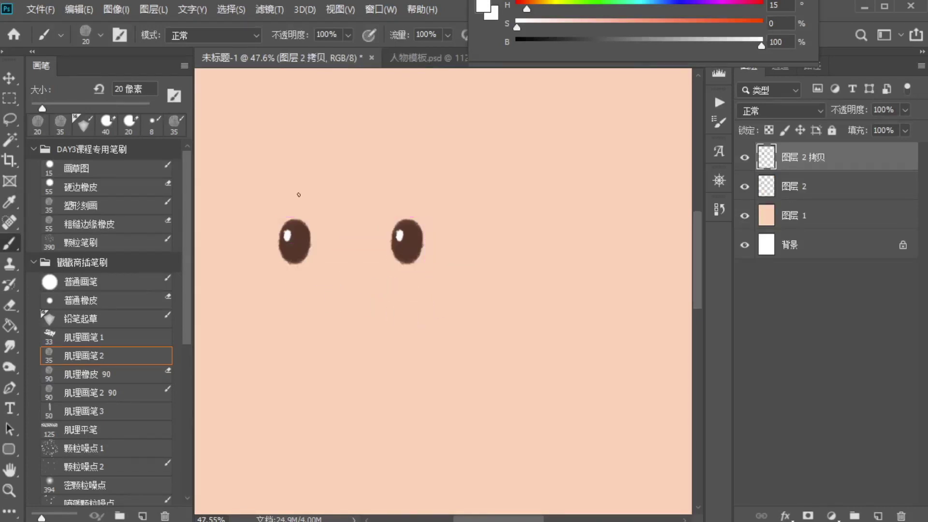
# Step: Sketch a small black arrow pointing diagonally down toward the first eye and undo it
pyautogui.moveTo(555, 46); pyautogui.dragTo(515, 46)
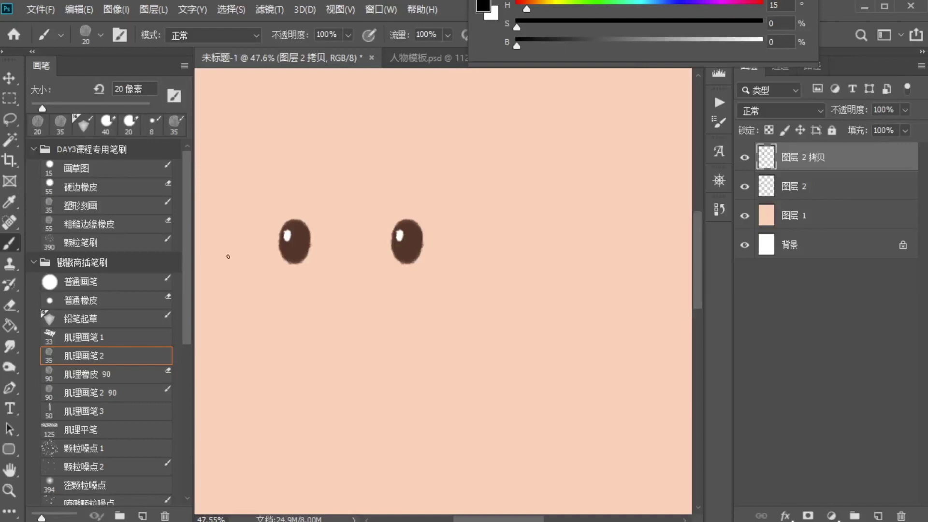
pyautogui.moveTo(252, 138)
pyautogui.mouseDown()
pyautogui.moveTo(273, 148)
pyautogui.moveTo(281, 170)
pyautogui.mouseUp()
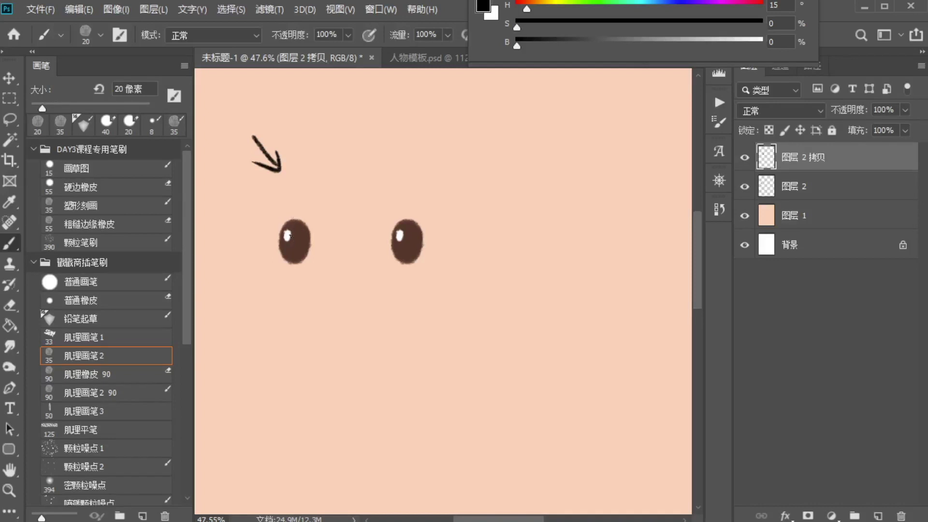
pyautogui.hotkey('ctrl', 'z')
pyautogui.hotkey('ctrl', 'z')
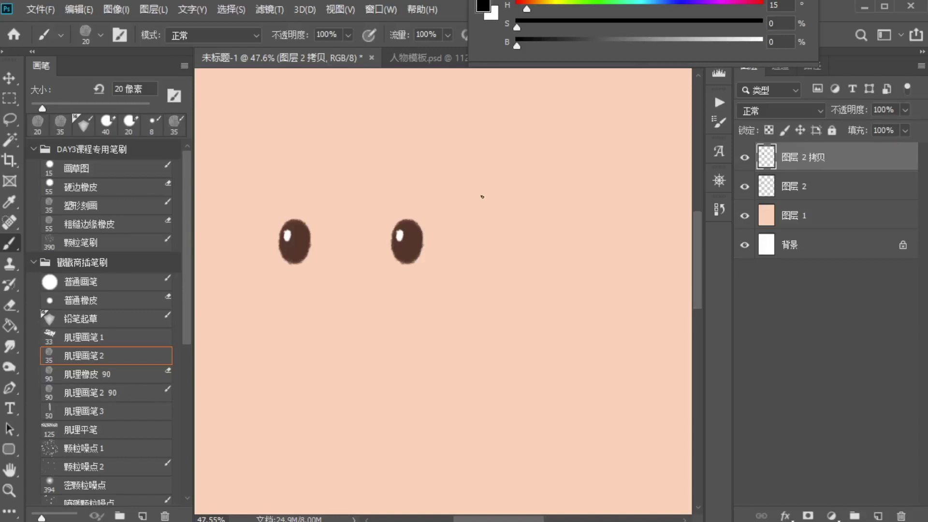
# Step: Try enlarging the first eye's white highlight and adding a smaller one at its lower right, and undo the highlight changes
pyautogui.press('alt')
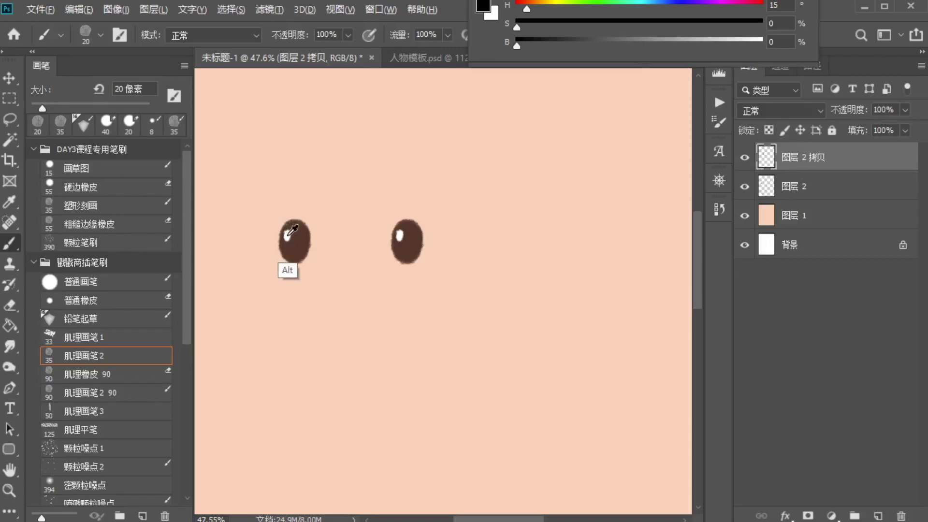
pyautogui.keyDown('alt'); pyautogui.click(289, 233); pyautogui.keyUp('alt')
pyautogui.moveTo(302, 253); pyautogui.dragTo(291, 231)
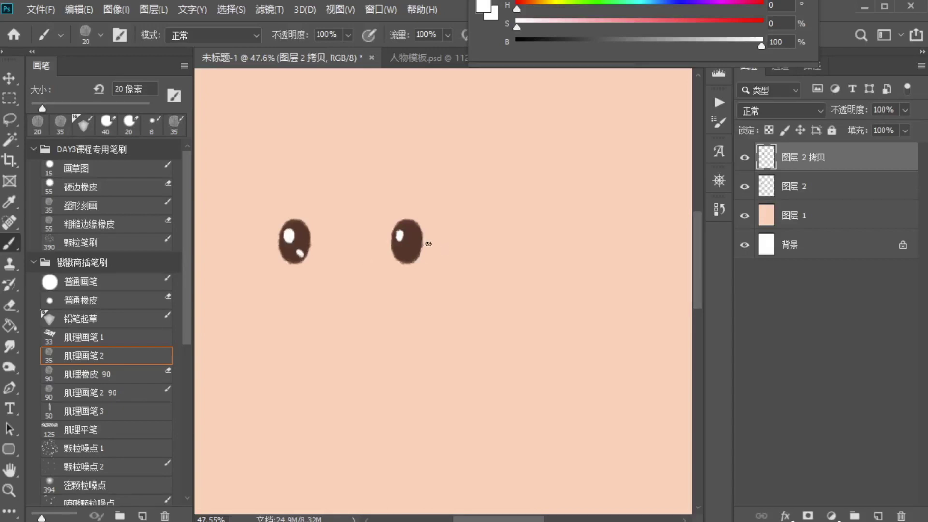
pyautogui.keyDown('alt'); pyautogui.click(408, 233); pyautogui.keyUp('alt')
pyautogui.moveTo(399, 233); pyautogui.dragTo(413, 237)
pyautogui.keyDown('alt'); pyautogui.click(291, 231); pyautogui.keyUp('alt')
pyautogui.hotkey('ctrl', 'z')
pyautogui.hotkey('ctrl', 'z')
# Step: Sample the eye's dark brown and paint a short arched eyebrow above each eye with the 20 px textured brush
pyautogui.keyDown('alt'); pyautogui.click(299, 250); pyautogui.keyUp('alt')
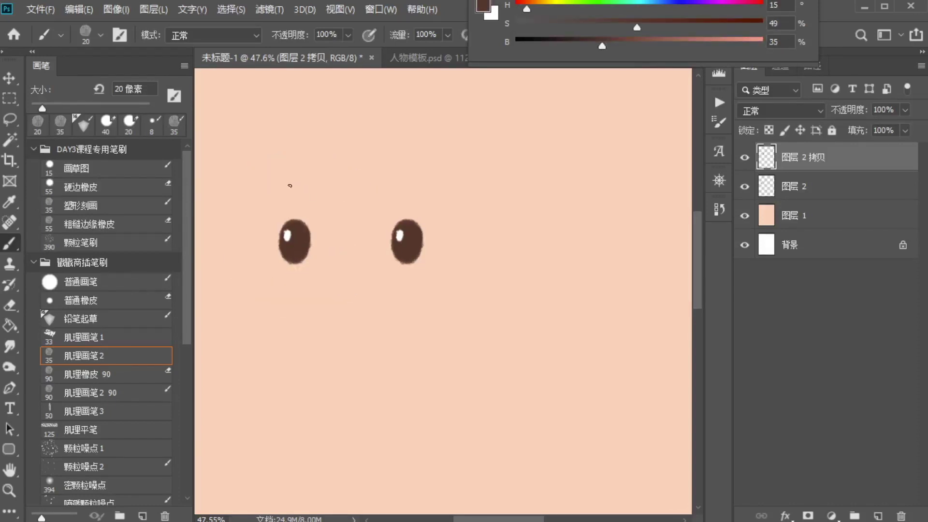
pyautogui.moveTo(285, 192)
pyautogui.mouseDown()
pyautogui.moveTo(313, 191)
pyautogui.moveTo(292, 194)
pyautogui.mouseUp()
pyautogui.hotkey('ctrl', 'z')
pyautogui.moveTo(385, 195); pyautogui.dragTo(425, 195)
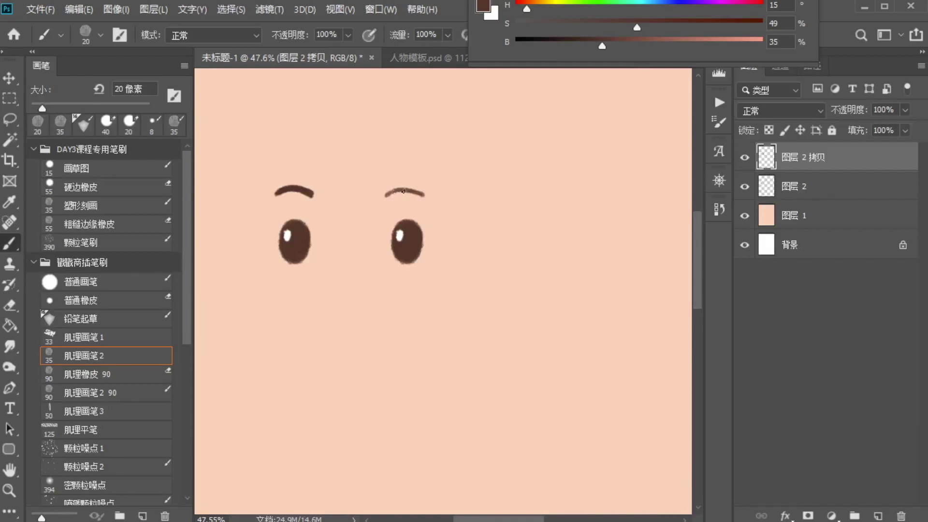
# Step: Try painting a longer freehand arch beside the second eyebrow and undo it
pyautogui.moveTo(426, 204)
pyautogui.mouseDown()
pyautogui.moveTo(466, 199)
pyautogui.moveTo(428, 205)
pyautogui.moveTo(476, 213)
pyautogui.mouseUp()
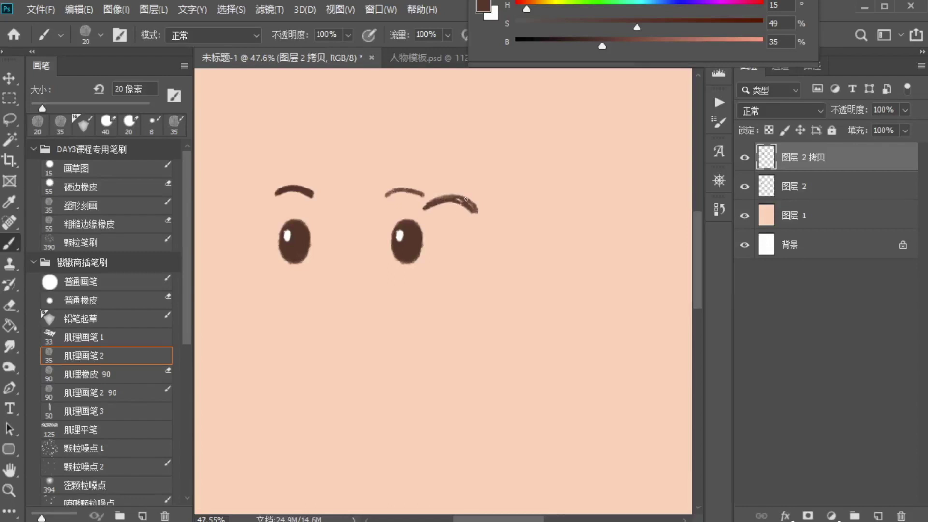
pyautogui.hotkey('ctrl', 'z')
pyautogui.hotkey('ctrl', 'z')
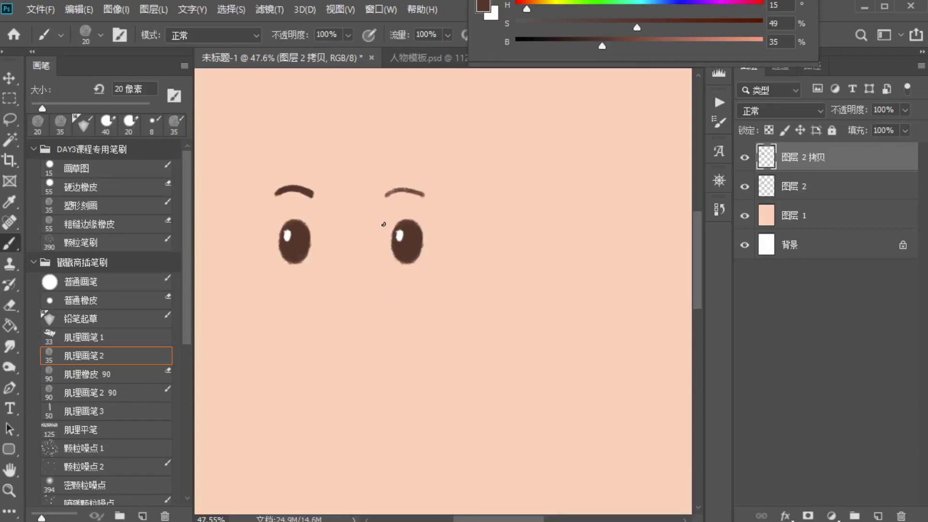
# Step: Thicken and darken the eyebrow above the second eye with further brown strokes
pyautogui.scroll(6, 414, 181)
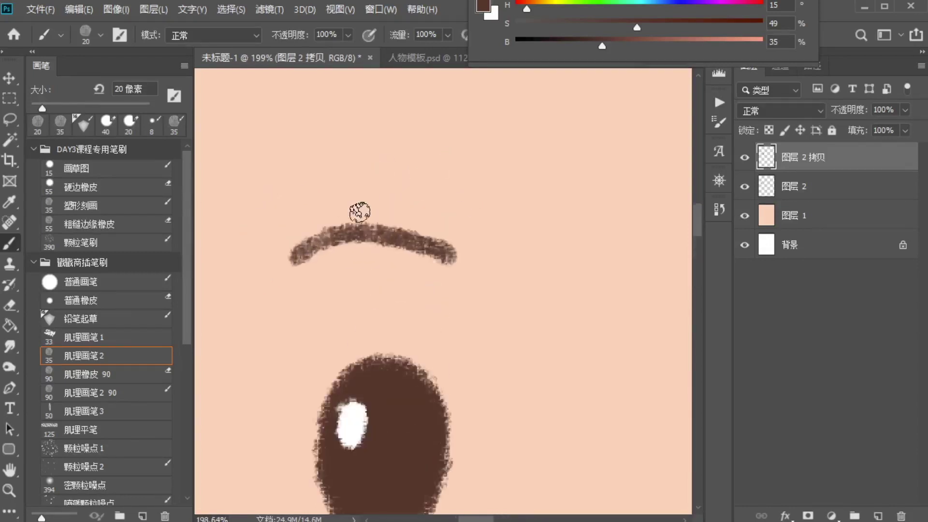
pyautogui.moveTo(295, 256)
pyautogui.mouseDown()
pyautogui.moveTo(375, 231)
pyautogui.moveTo(403, 245)
pyautogui.moveTo(314, 247)
pyautogui.moveTo(400, 232)
pyautogui.moveTo(401, 246)
pyautogui.moveTo(305, 254)
pyautogui.moveTo(428, 258)
pyautogui.moveTo(340, 238)
pyautogui.mouseUp()
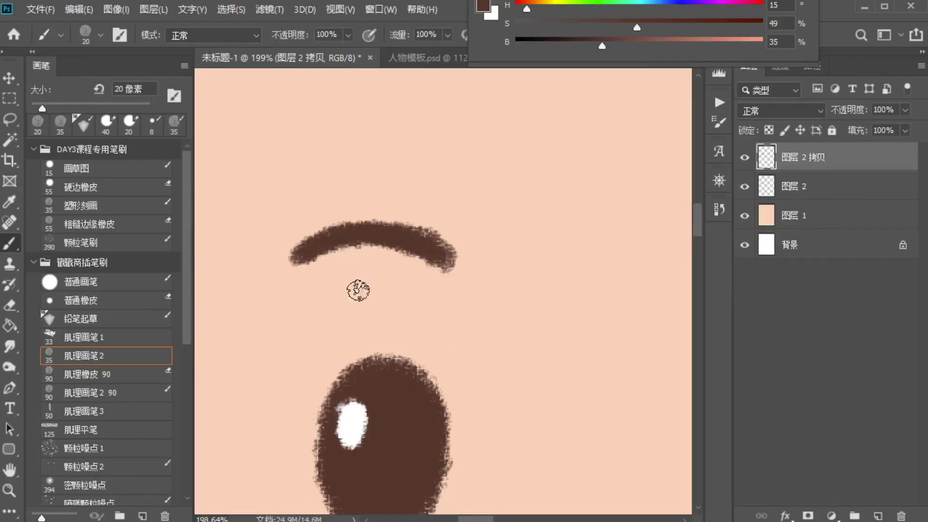
# Step: Draw an upward-arched Pen path beside the second eyebrow, stroke it with the 20 px brown brush and hide the path
pyautogui.click(9, 389)
pyautogui.moveTo(536, 295); pyautogui.dragTo(399, 265)
pyautogui.click(389, 249)
pyautogui.moveTo(570, 232); pyautogui.dragTo(650, 310)
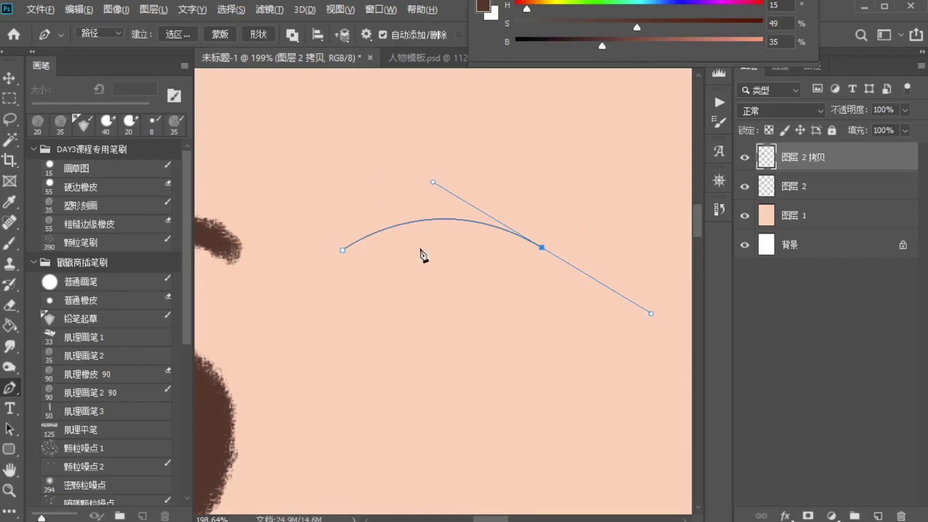
pyautogui.scroll(-3, 418, 251)
pyautogui.click(11, 242)
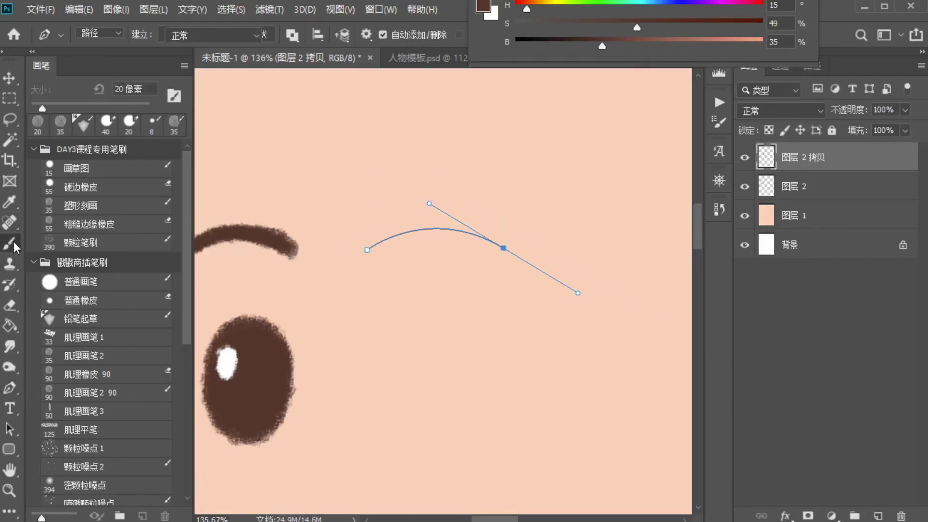
pyautogui.press('Return')
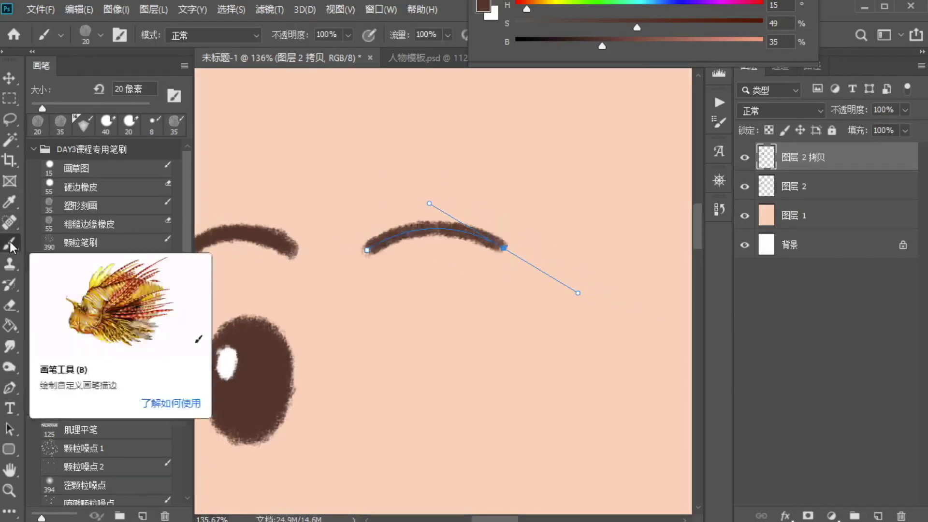
pyautogui.hotkey('ctrl', 'h')
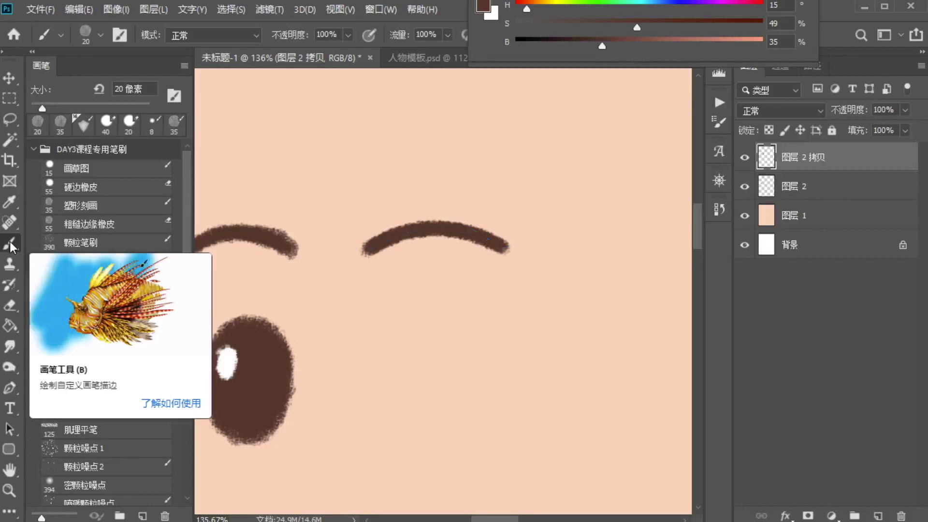
# Step: Draw a smile-shaped Pen path below the first eye, stroke it with the brown brush at 30 px and hide the path
pyautogui.scroll(-5, 436, 253)
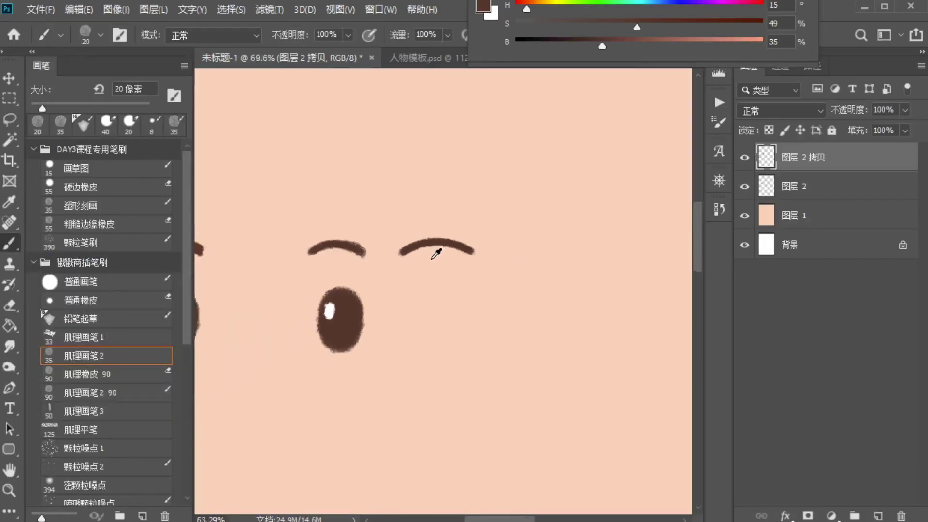
pyautogui.moveTo(420, 207); pyautogui.dragTo(510, 215)
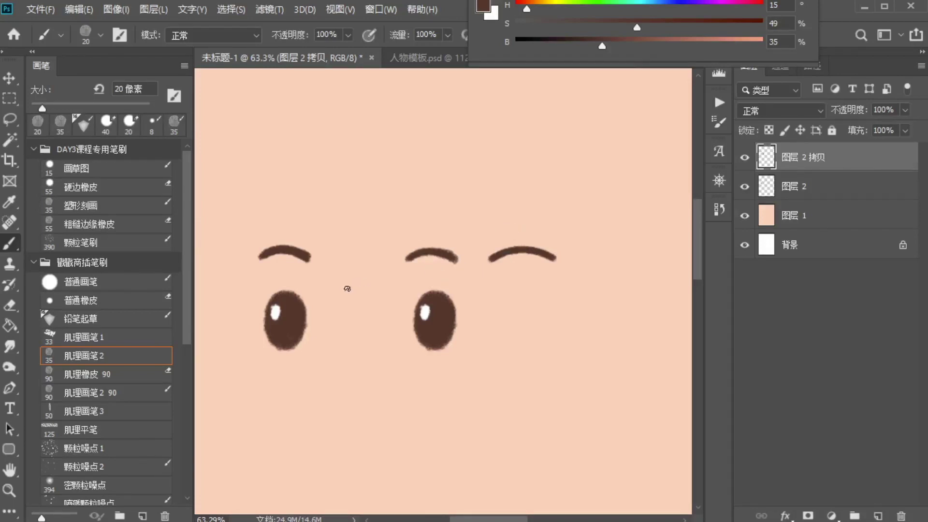
pyautogui.moveTo(362, 290); pyautogui.dragTo(376, 229)
pyautogui.moveTo(441, 341); pyautogui.dragTo(413, 253)
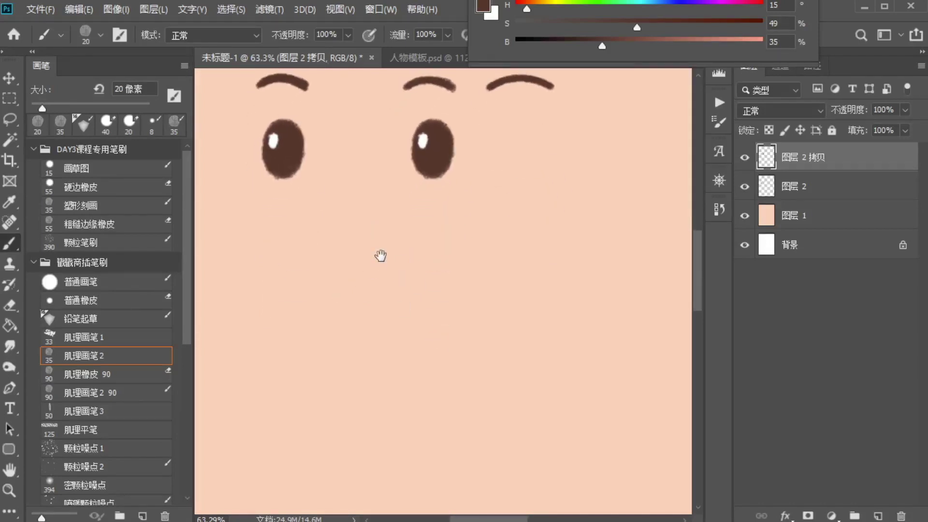
pyautogui.moveTo(381, 254); pyautogui.dragTo(378, 277)
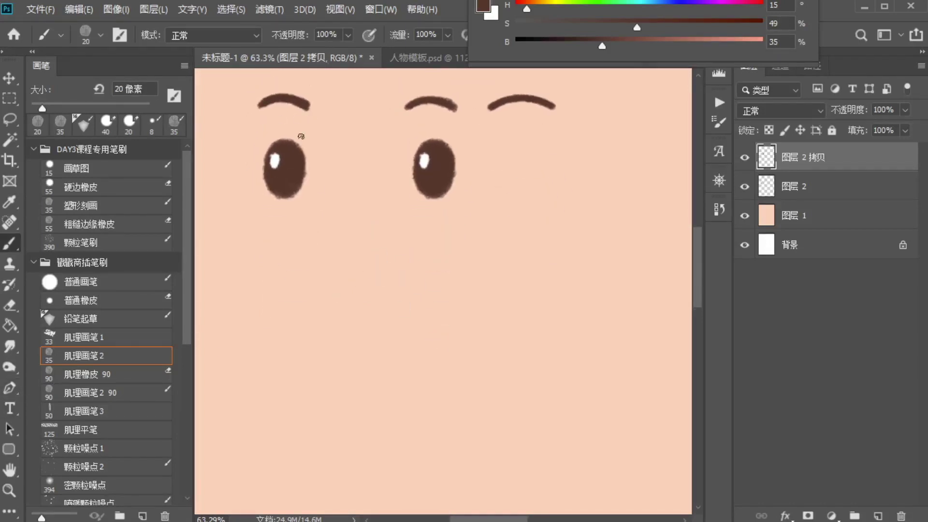
pyautogui.click(7, 390)
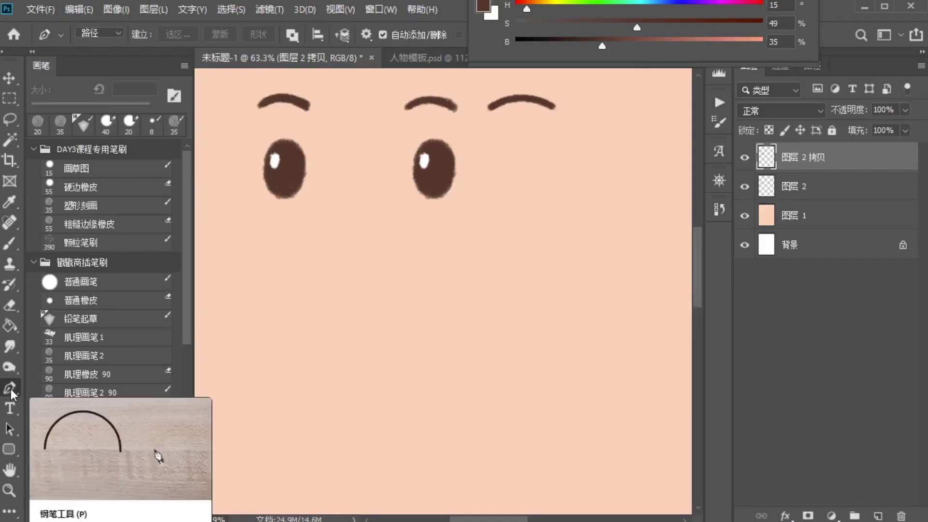
pyautogui.click(241, 305)
pyautogui.moveTo(323, 304); pyautogui.dragTo(374, 273)
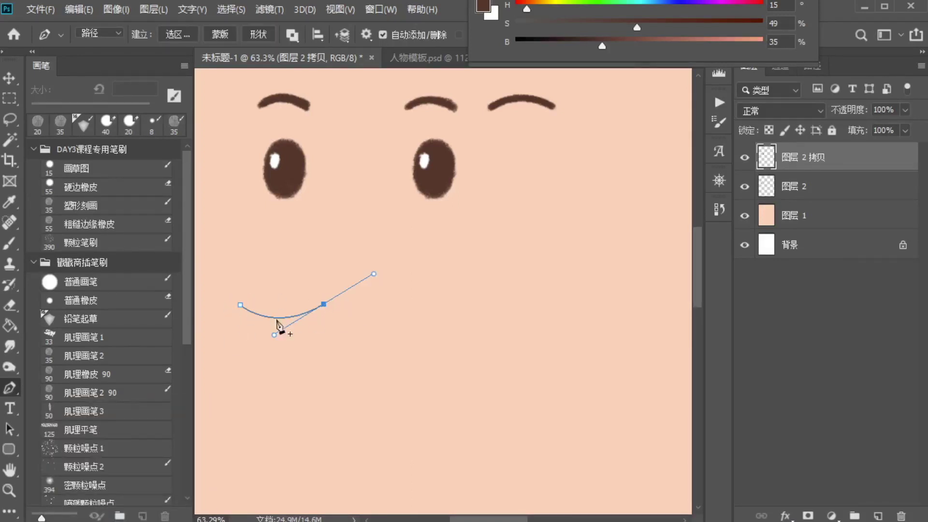
pyautogui.click(13, 244)
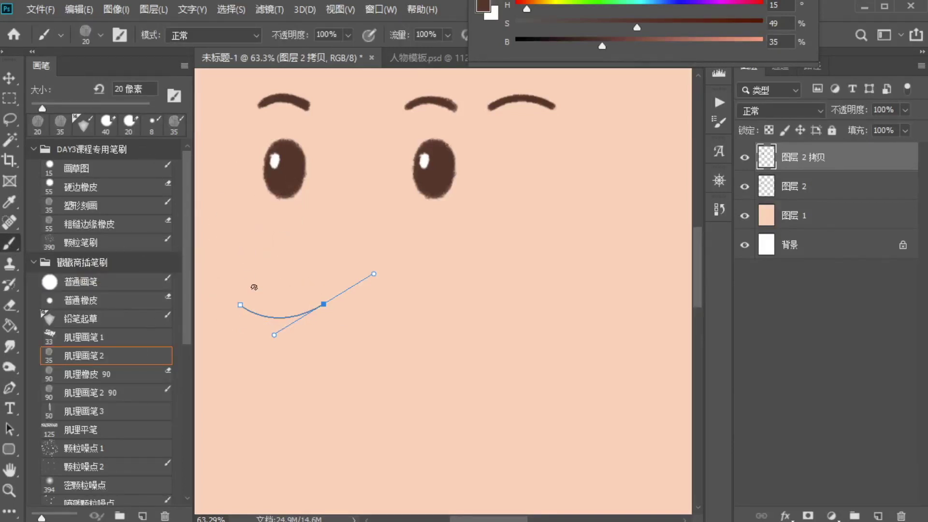
pyautogui.press(']')
pyautogui.press('Return')
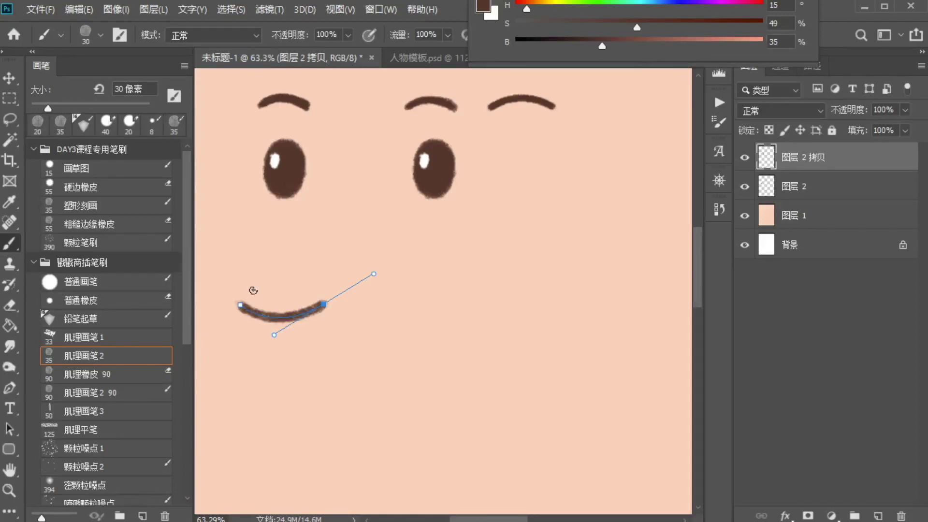
pyautogui.hotkey('ctrl', 'h')
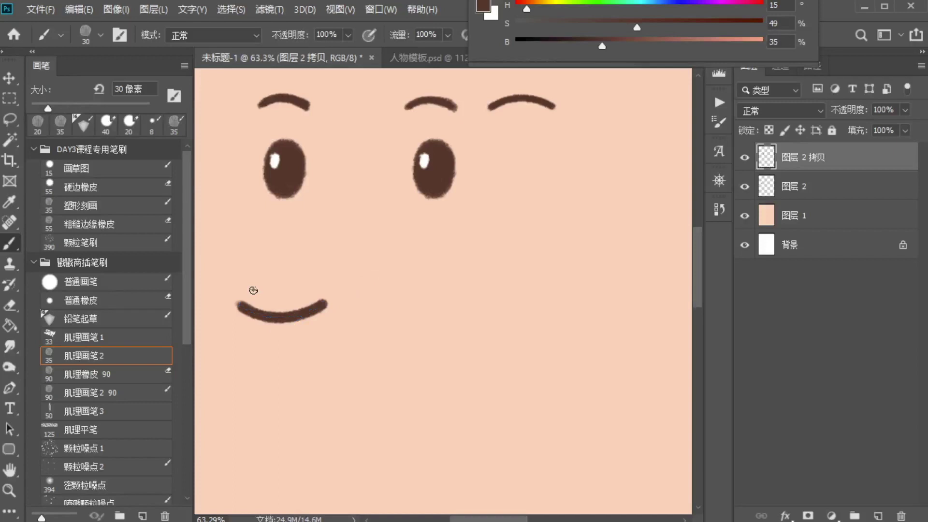
# Step: Taper both ends of the smile into points using the Eraser with the 肌理画笔2 preset at 35 px
pyautogui.scroll(2, 317, 335)
pyautogui.moveTo(290, 297); pyautogui.dragTo(378, 325)
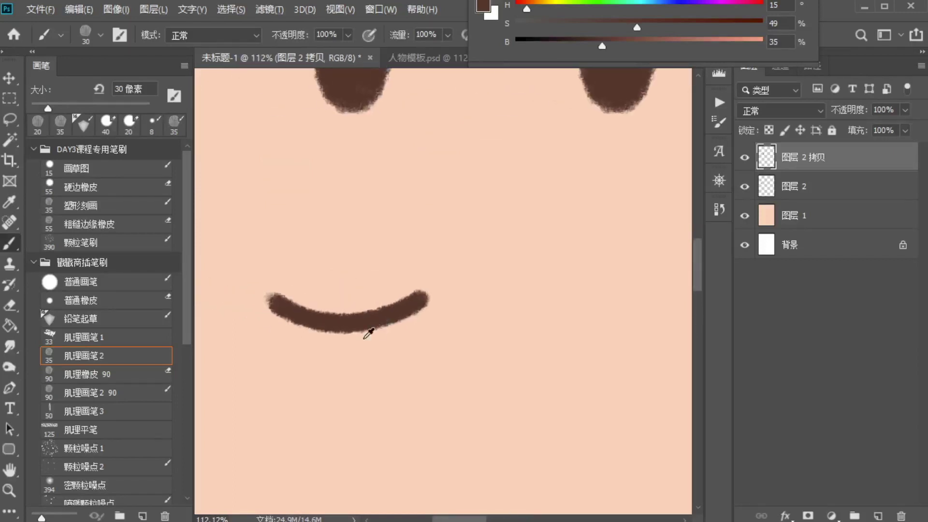
pyautogui.scroll(2, 379, 325)
pyautogui.click(10, 307)
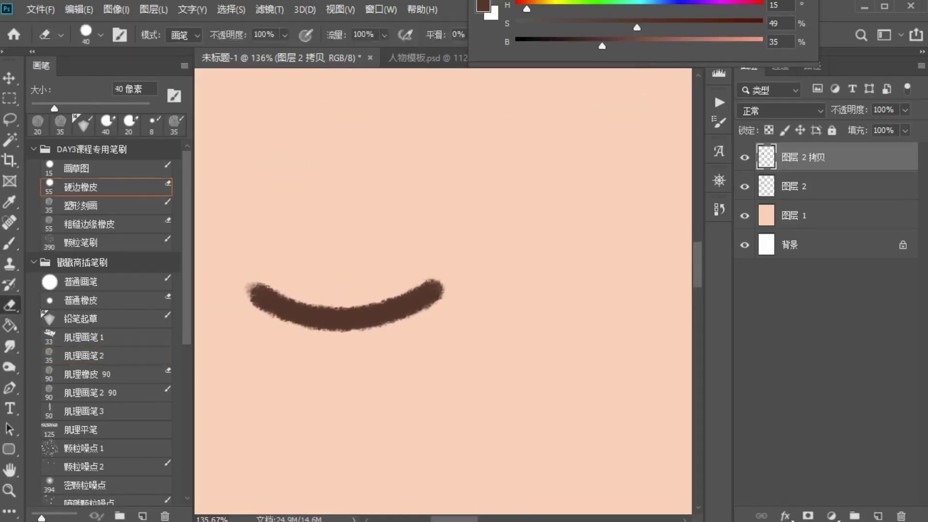
pyautogui.click(110, 358)
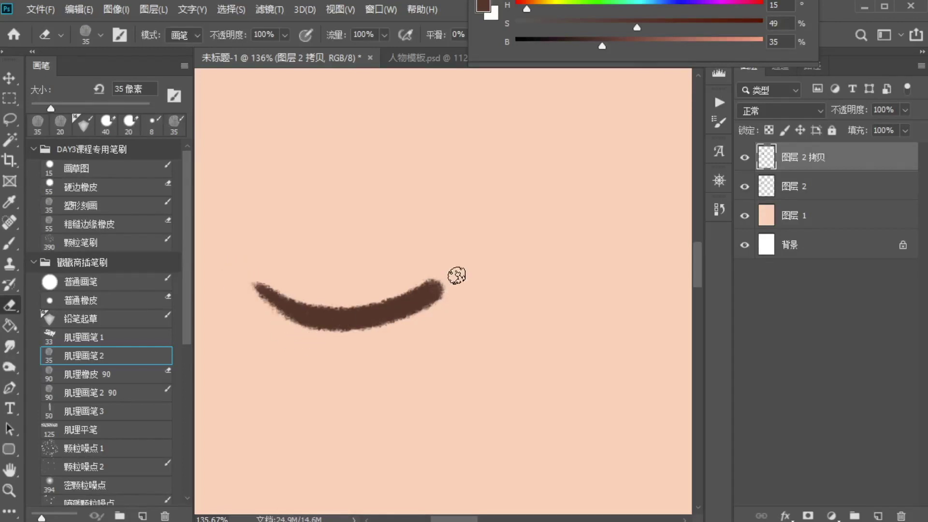
pyautogui.moveTo(457, 271); pyautogui.dragTo(454, 275)
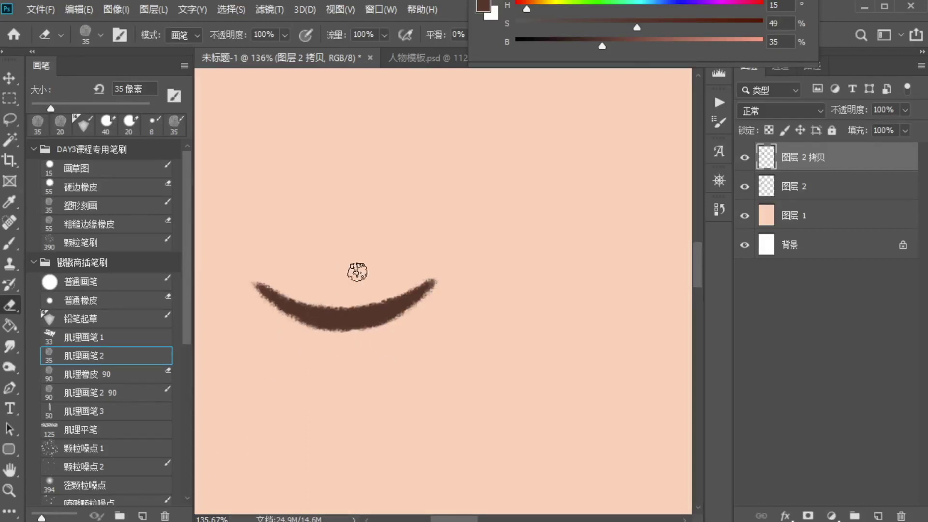
# Step: Select the smile with a rectangular marquee, flip it vertically into an upward arch and deselect it
pyautogui.scroll(-5, 332, 242)
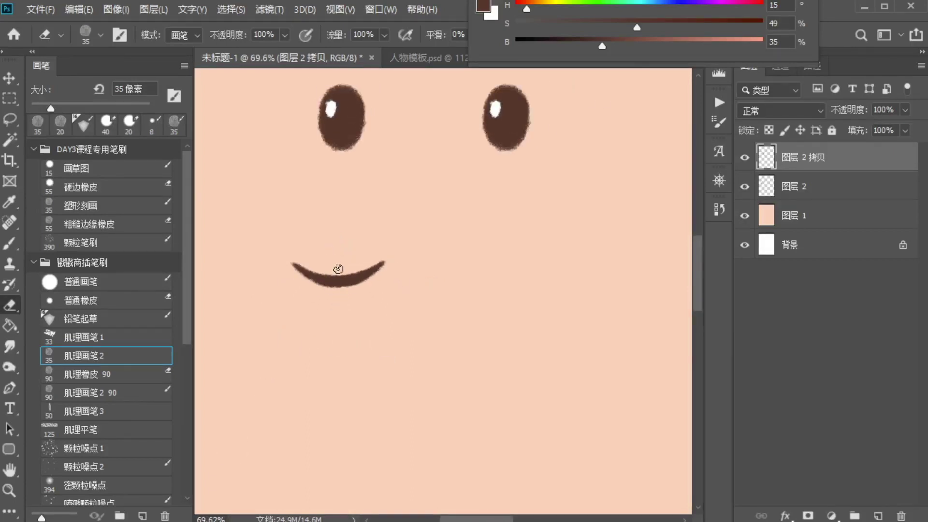
pyautogui.hotkey('ctrl', 't')
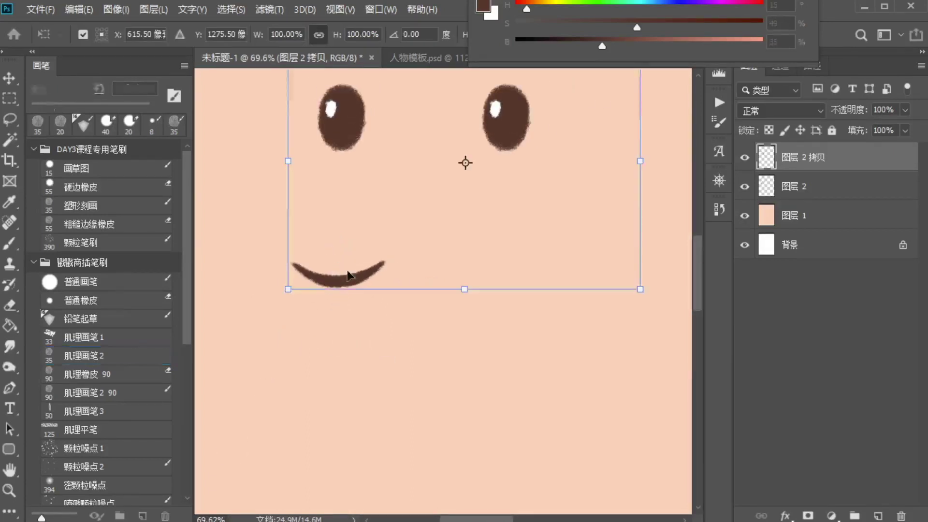
pyautogui.press('e')
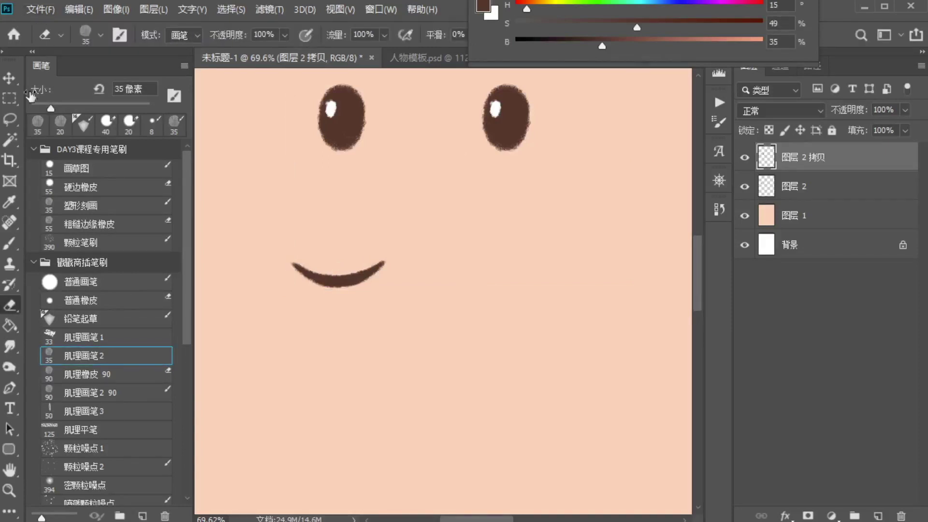
pyautogui.click(10, 98)
pyautogui.moveTo(267, 234); pyautogui.dragTo(438, 325)
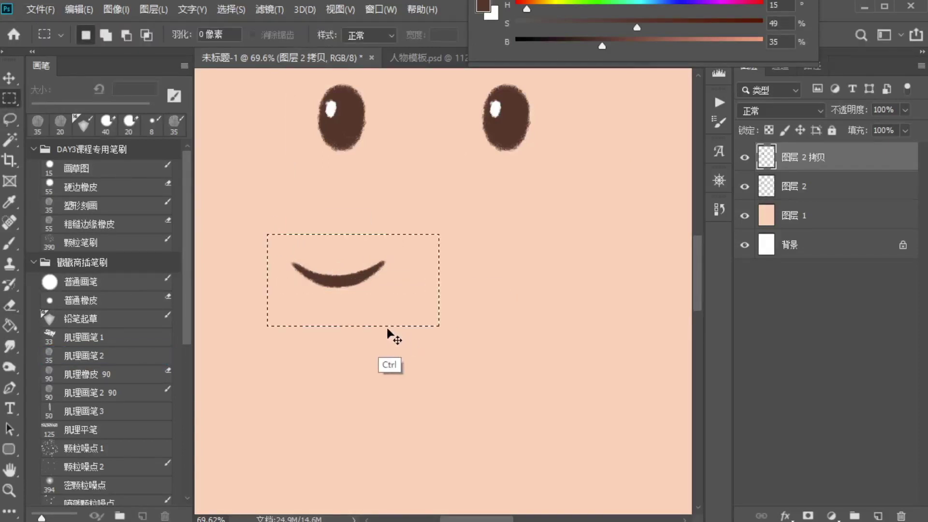
pyautogui.hotkey('ctrl', 't')
pyautogui.rightClick(378, 313)
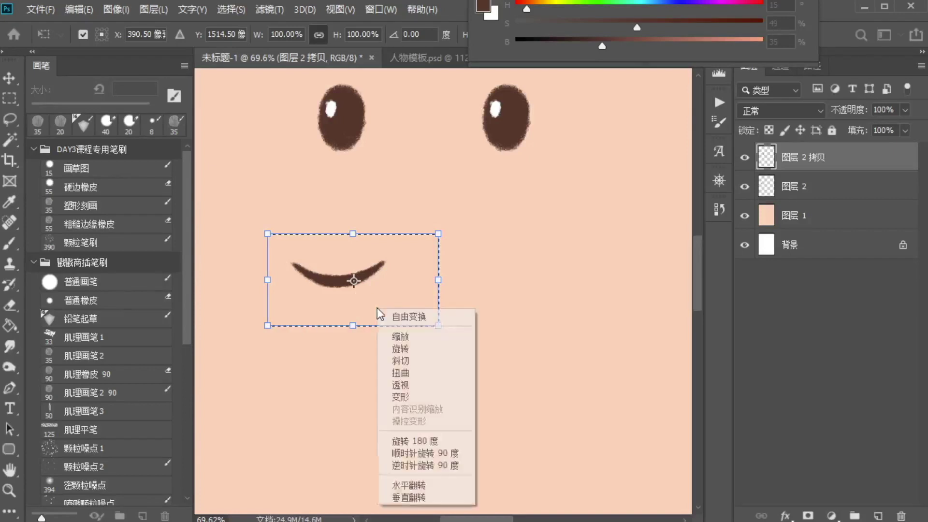
pyautogui.click(409, 497)
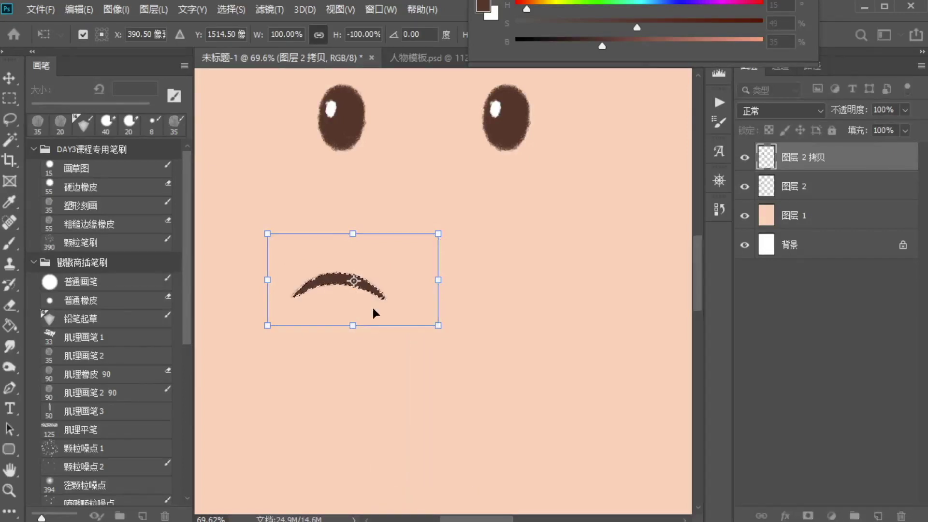
pyautogui.press('Return')
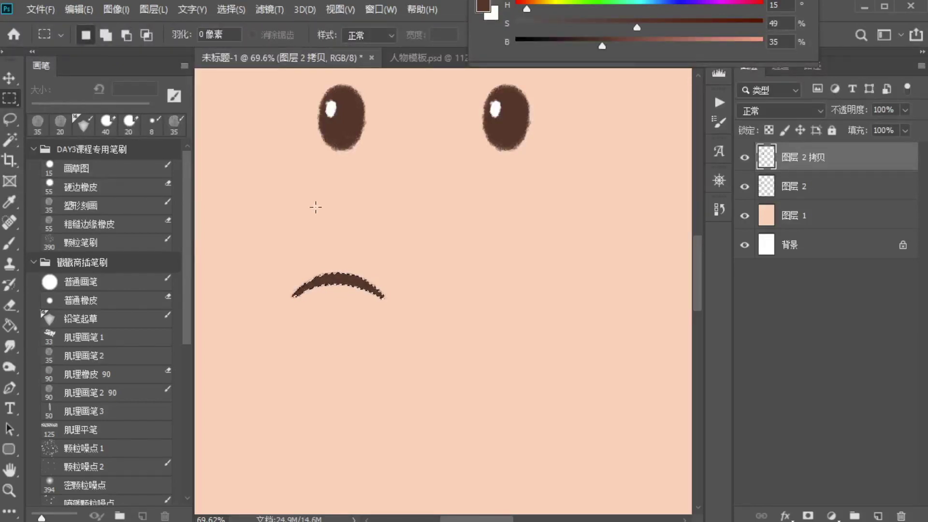
pyautogui.click(306, 231)
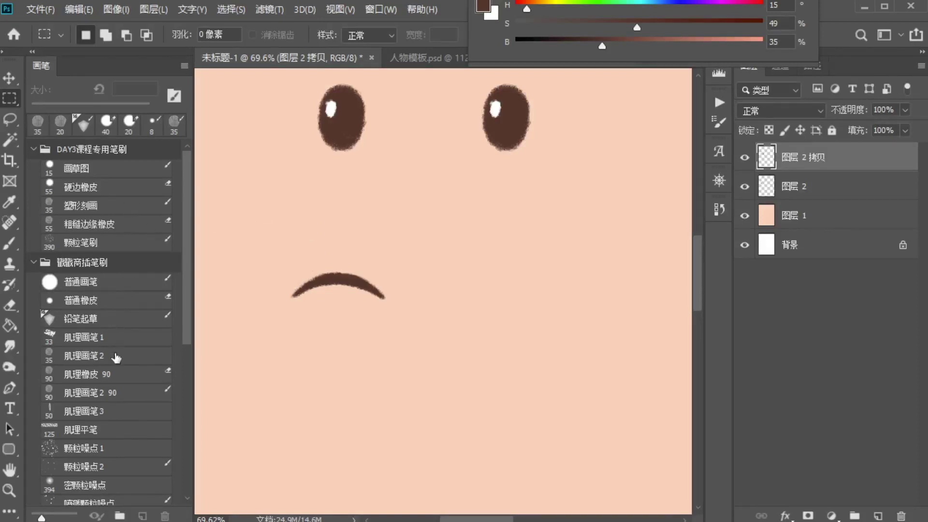
# Step: Paint a thick brown arched stroke above the flipped arc using the 肌理画笔2 brush at 30 px
pyautogui.click(116, 358)
pyautogui.press('[')
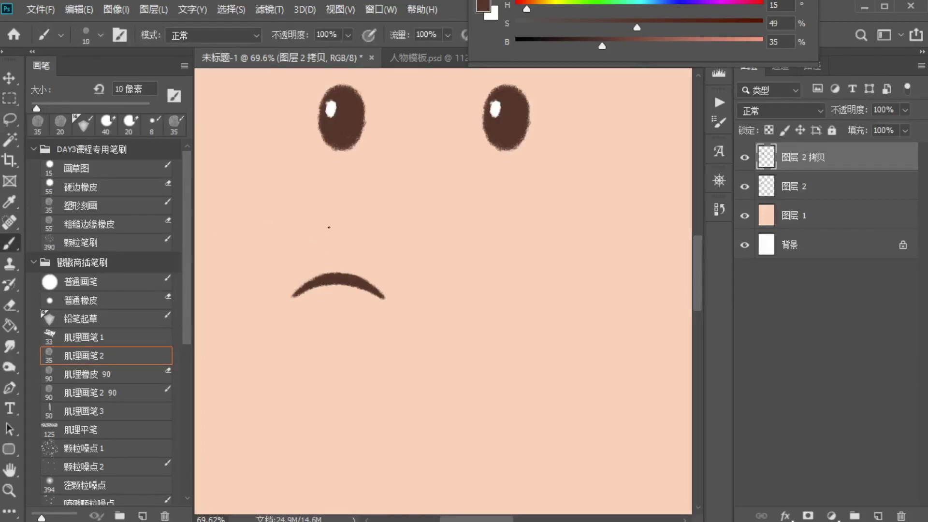
pyautogui.press(']')
pyautogui.press(']')
pyautogui.moveTo(295, 227); pyautogui.dragTo(365, 237)
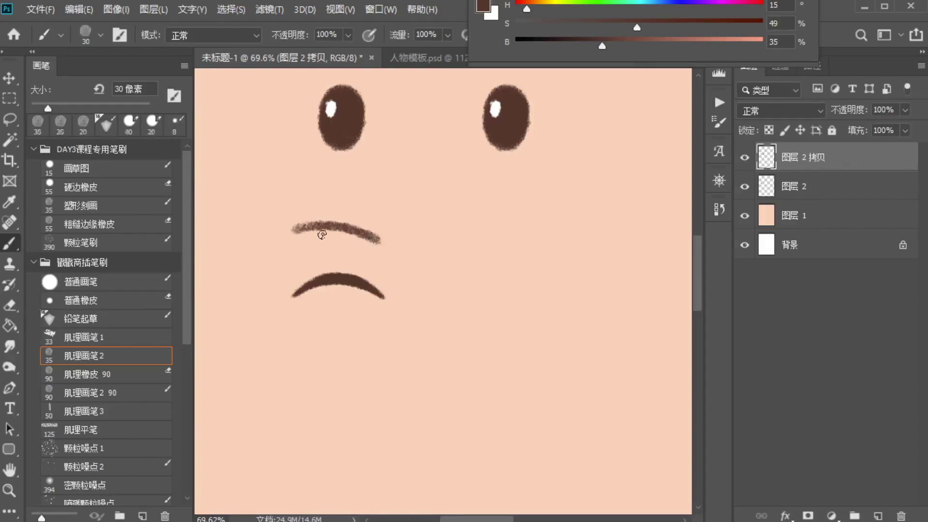
pyautogui.hotkey('ctrl', 'z')
pyautogui.moveTo(295, 227); pyautogui.dragTo(399, 240)
pyautogui.hotkey('ctrl', 'z')
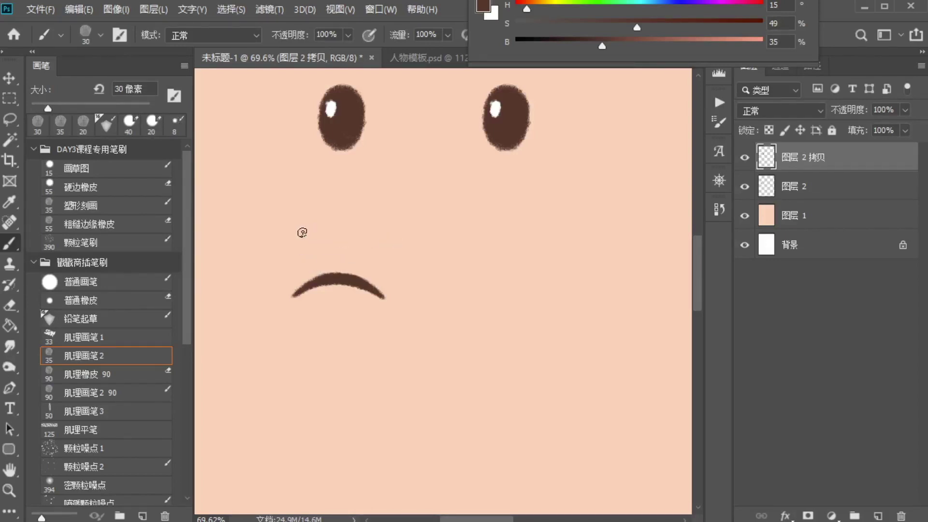
pyautogui.moveTo(296, 227); pyautogui.dragTo(383, 234)
pyautogui.moveTo(297, 228); pyautogui.dragTo(319, 239)
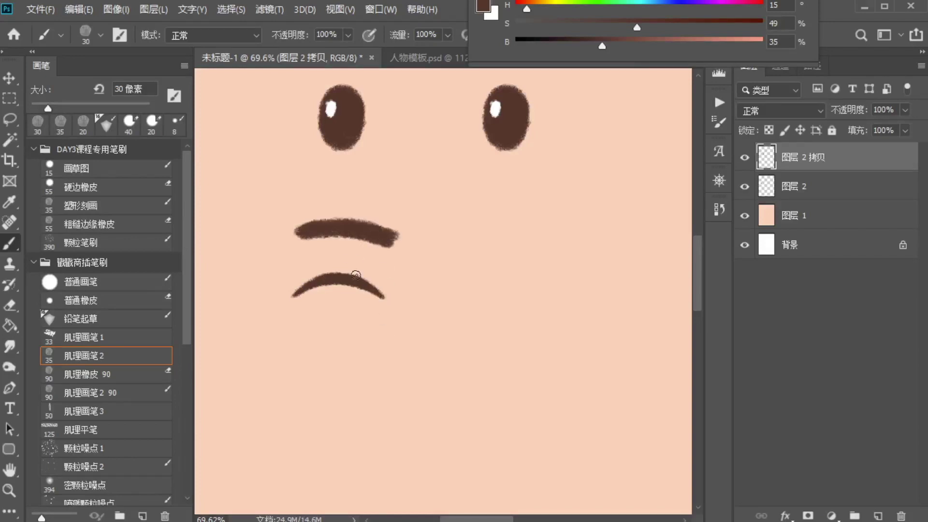
# Step: Thicken the flipped arc with brown strokes and thin the arc above it using the Eraser at 35 px
pyautogui.moveTo(297, 297); pyautogui.dragTo(372, 296)
pyautogui.hotkey('ctrl', 'z')
pyautogui.moveTo(305, 295); pyautogui.dragTo(372, 297)
pyautogui.hotkey('ctrl', 'z')
pyautogui.moveTo(297, 296)
pyautogui.mouseDown()
pyautogui.moveTo(341, 286)
pyautogui.moveTo(355, 290)
pyautogui.moveTo(321, 292)
pyautogui.moveTo(379, 298)
pyautogui.moveTo(340, 287)
pyautogui.moveTo(305, 294)
pyautogui.moveTo(338, 284)
pyautogui.mouseUp()
pyautogui.press('e')
pyautogui.moveTo(309, 241); pyautogui.dragTo(394, 238)
# Step: Draw a circular path with the Ellipse tool on the blank skin area away from the finished features
pyautogui.moveTo(535, 283); pyautogui.dragTo(409, 257)
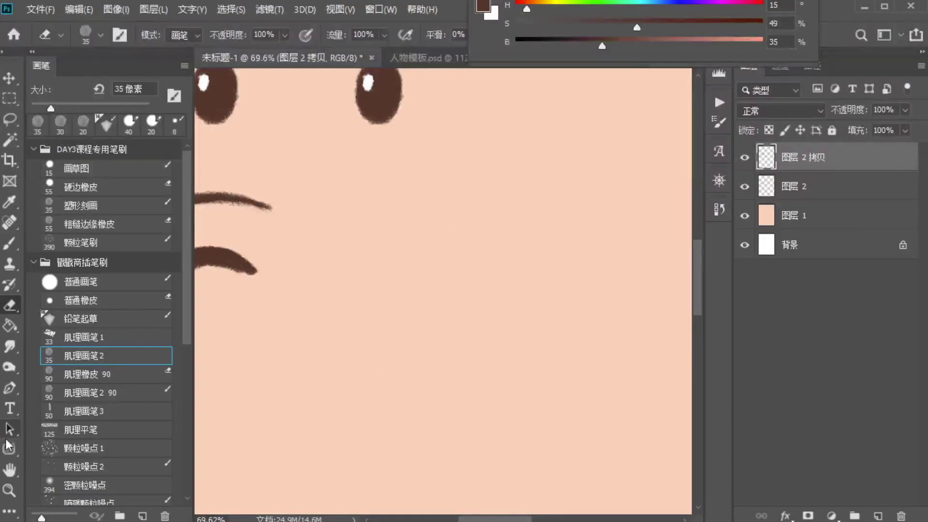
pyautogui.moveTo(10, 449); pyautogui.dragTo(59, 479)
pyautogui.moveTo(417, 217); pyautogui.dragTo(508, 333)
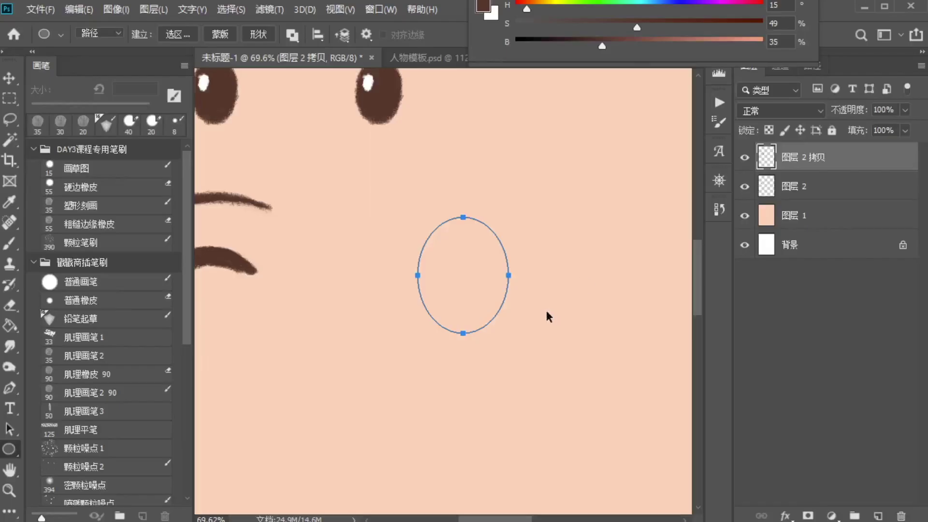
pyautogui.hotkey('ctrl', 'z')
pyautogui.moveTo(405, 227); pyautogui.dragTo(508, 348)
pyautogui.hotkey('ctrl', 't')
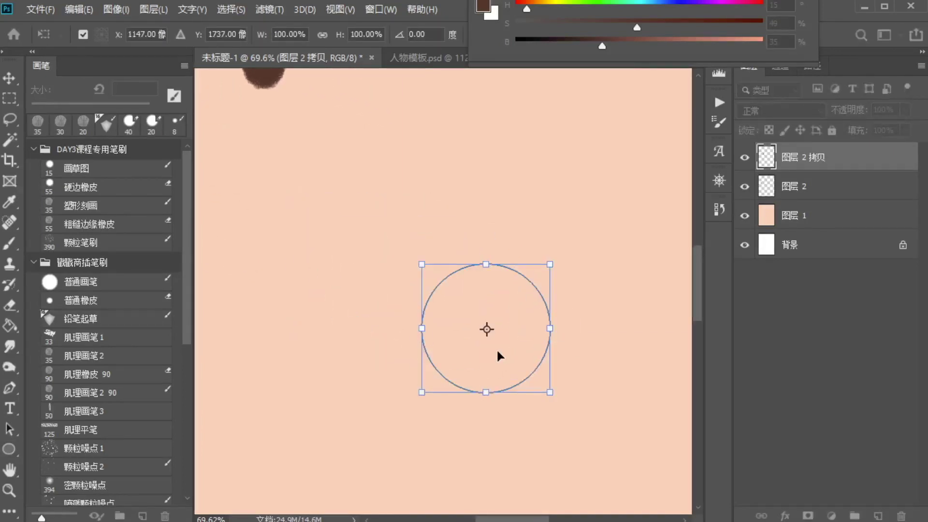
pyautogui.press('Return')
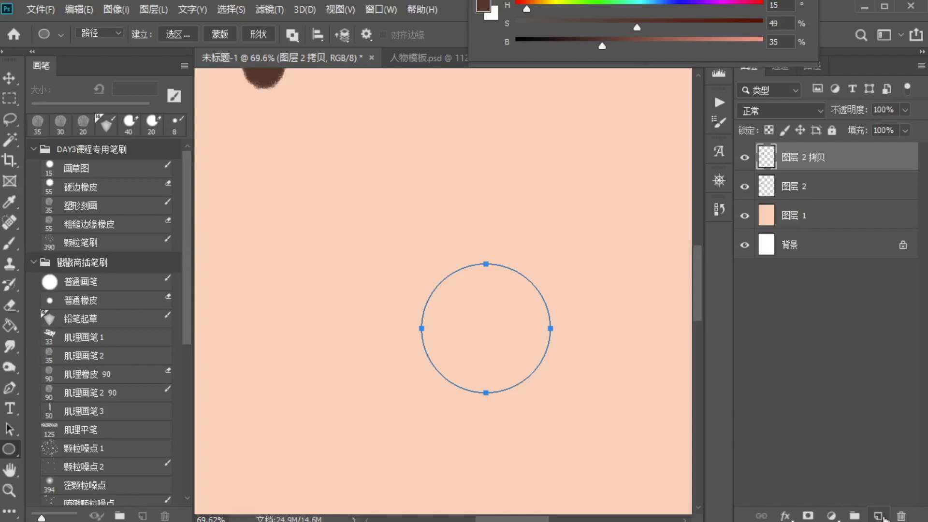
# Step: Add a new layer and stroke the circle path with the brown 肌理画笔2 brush at 20 px
pyautogui.click(877, 515)
pyautogui.press('b')
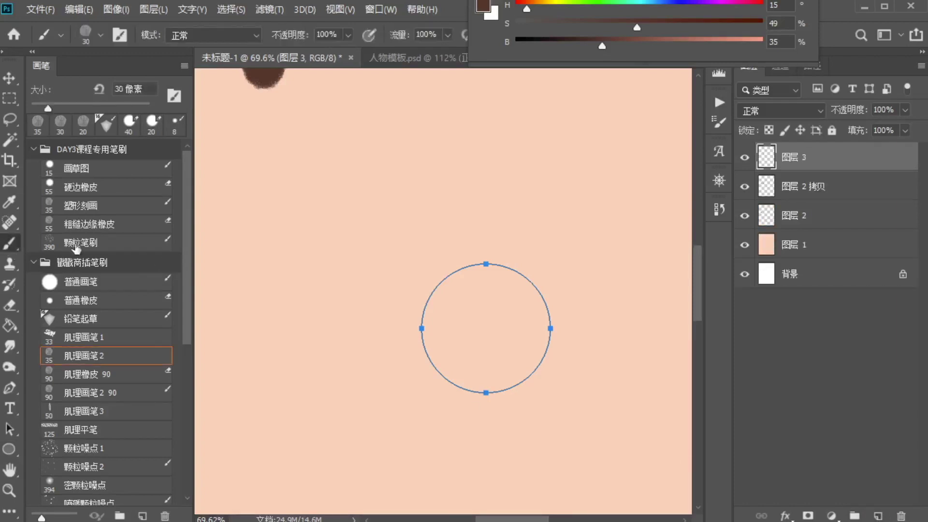
pyautogui.press('[')
pyautogui.press('[')
pyautogui.press('[')
pyautogui.press(']')
pyautogui.moveTo(623, 29); pyautogui.dragTo(614, 44)
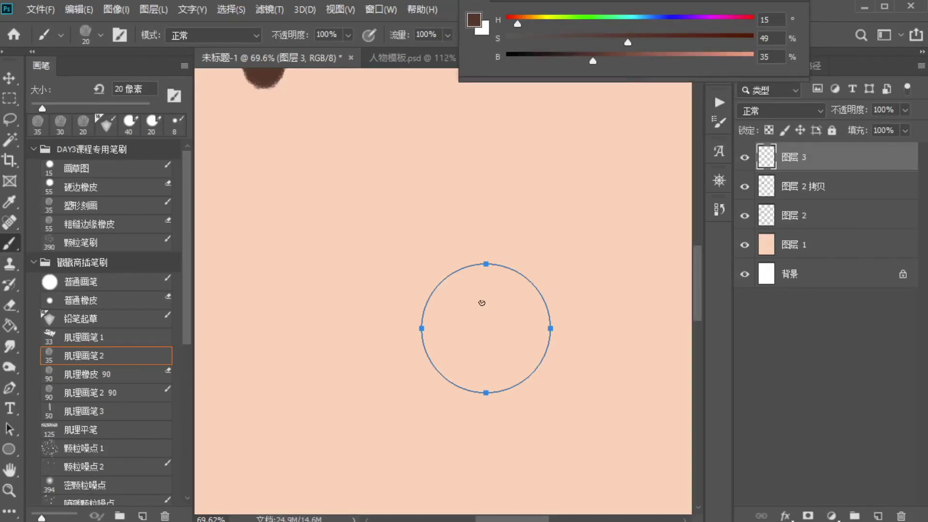
pyautogui.press('Return')
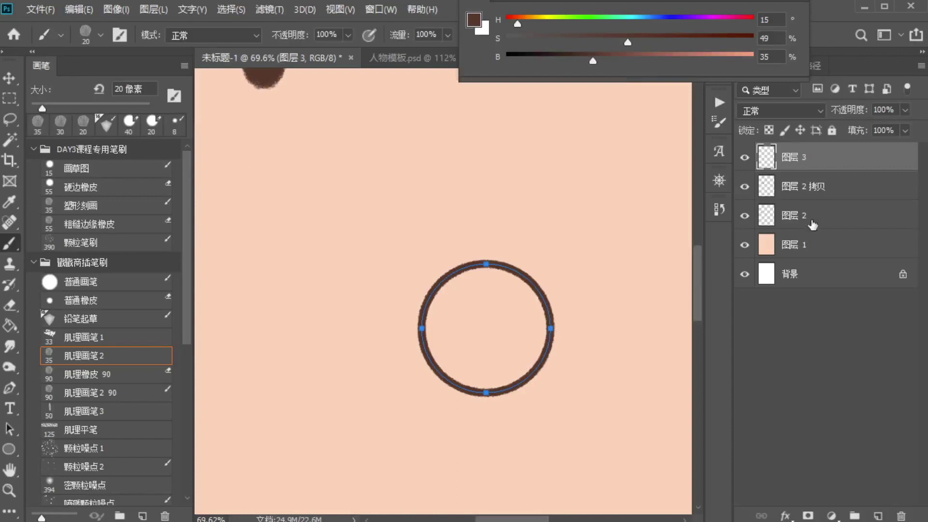
# Step: Add a layer beneath the circle outline, load the circle path as a selection and fill it with white
pyautogui.click(867, 188)
pyautogui.hotkey('ctrl', 'shift', 'alt', 'n')
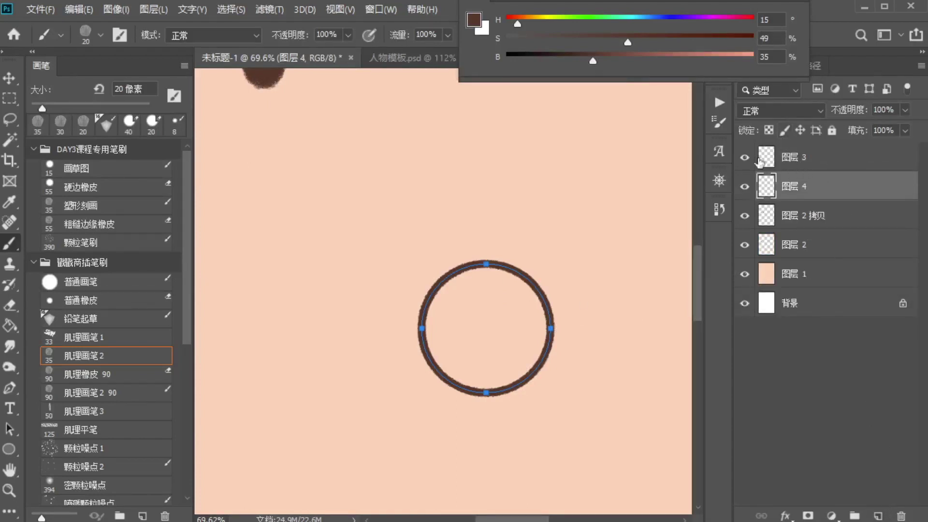
pyautogui.click(746, 160)
pyautogui.click(746, 160)
pyautogui.hotkey('ctrl', 'Return')
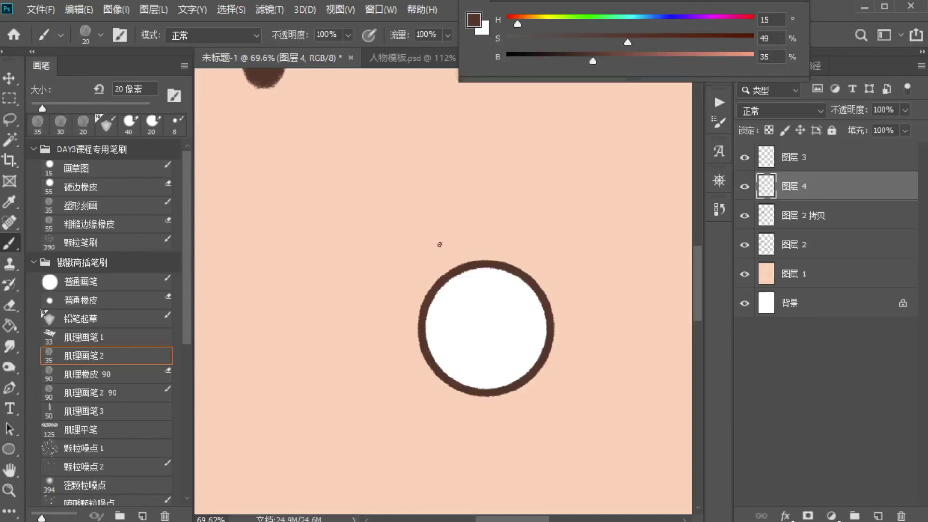
# Step: Erase the lower half of the circle outline on 图层 3 using the 35 px textured Eraser, leaving an upper lid line
pyautogui.click(797, 159)
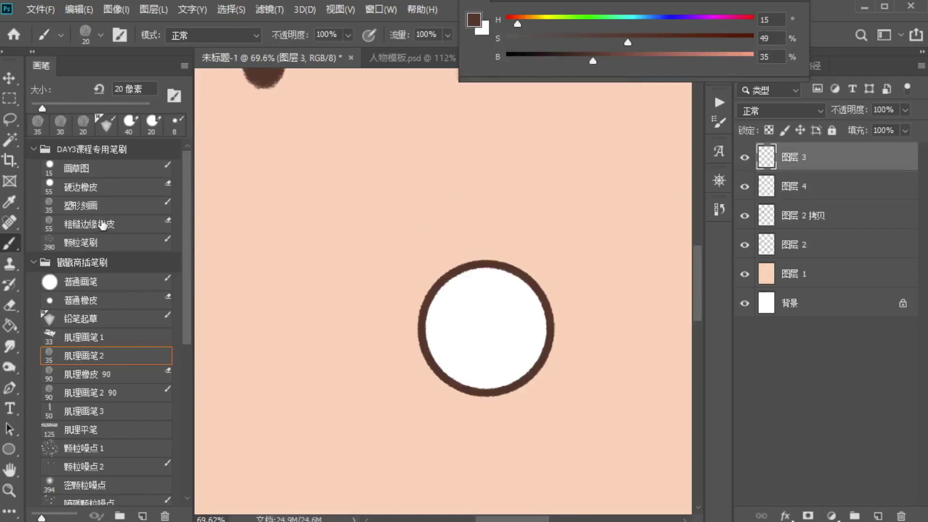
pyautogui.click(10, 304)
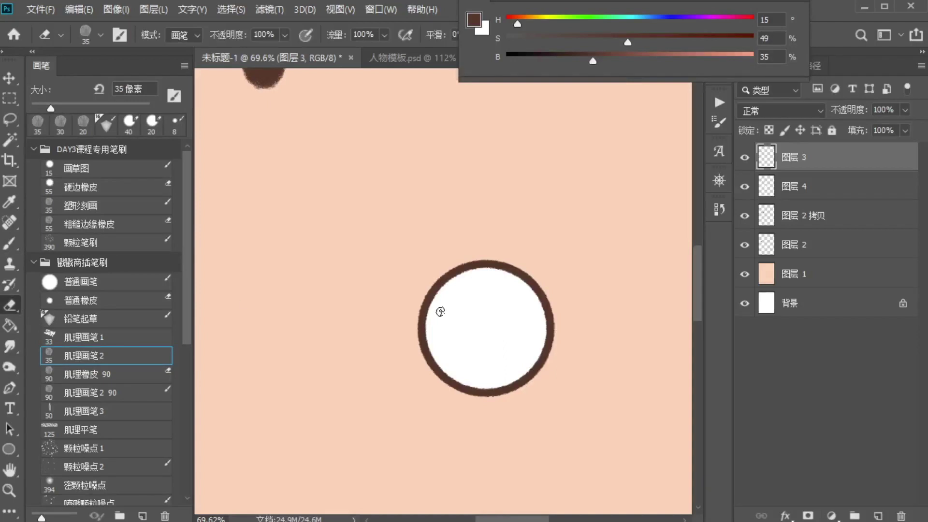
pyautogui.moveTo(433, 335)
pyautogui.mouseDown()
pyautogui.moveTo(450, 374)
pyautogui.moveTo(530, 387)
pyautogui.moveTo(495, 383)
pyautogui.moveTo(518, 383)
pyautogui.moveTo(513, 375)
pyautogui.moveTo(542, 351)
pyautogui.moveTo(538, 322)
pyautogui.moveTo(528, 364)
pyautogui.moveTo(538, 318)
pyautogui.moveTo(535, 361)
pyautogui.mouseUp()
pyautogui.moveTo(552, 290); pyautogui.dragTo(553, 306)
pyautogui.moveTo(428, 355); pyautogui.dragTo(435, 347)
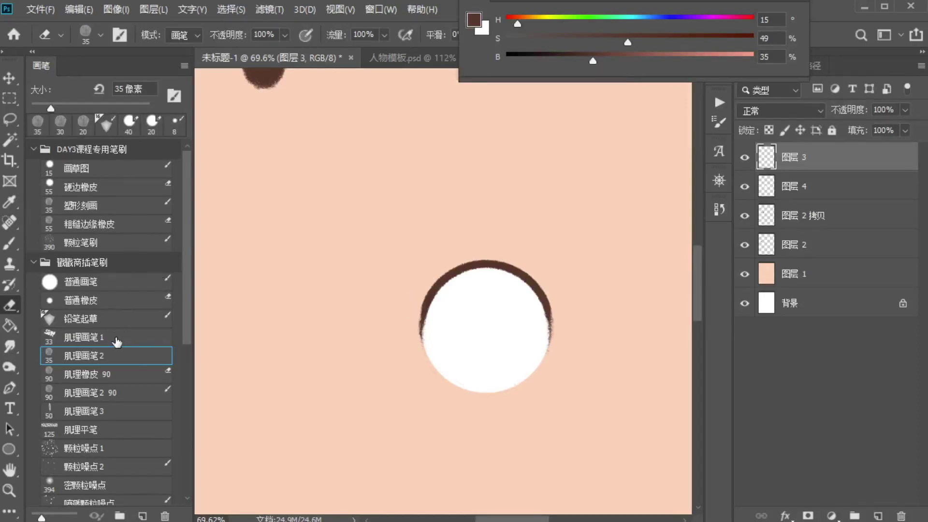
# Step: Paint a small curved eyelash at the outer side of the lid line with the brown brush at 9 px
pyautogui.click(11, 243)
pyautogui.scroll(4, 552, 336)
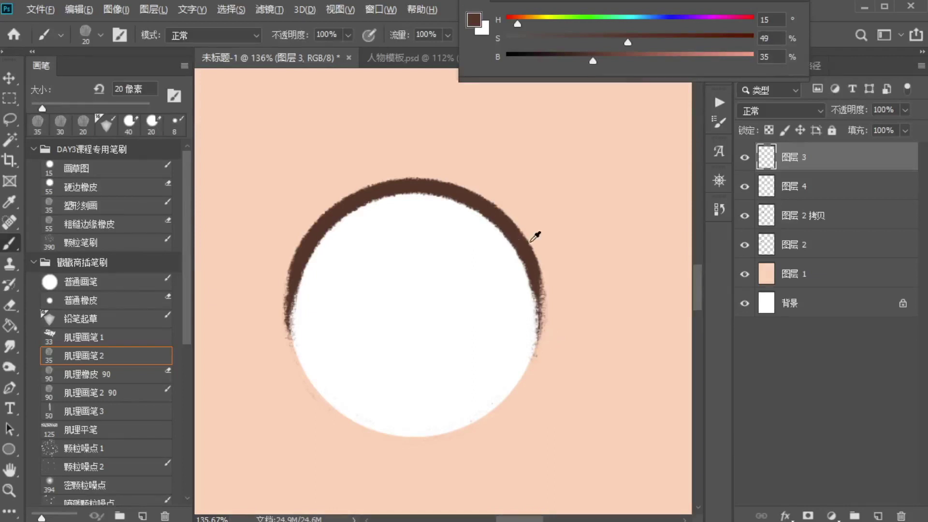
pyautogui.scroll(1, 539, 241)
pyautogui.press('[')
pyautogui.press('[')
pyautogui.press('[')
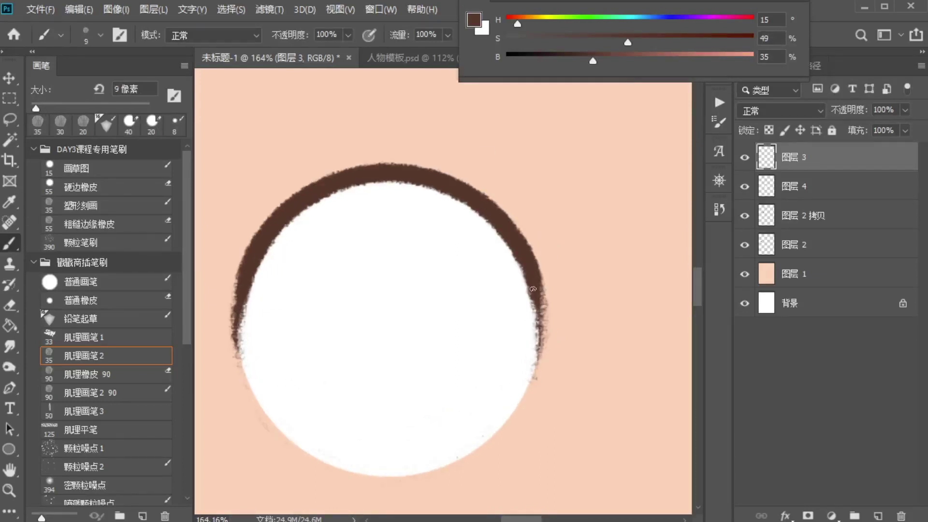
pyautogui.moveTo(535, 307)
pyautogui.mouseDown()
pyautogui.moveTo(580, 300)
pyautogui.moveTo(562, 311)
pyautogui.moveTo(543, 302)
pyautogui.moveTo(580, 302)
pyautogui.mouseUp()
pyautogui.hotkey('ctrl', 'z')
pyautogui.hotkey('ctrl', 'z')
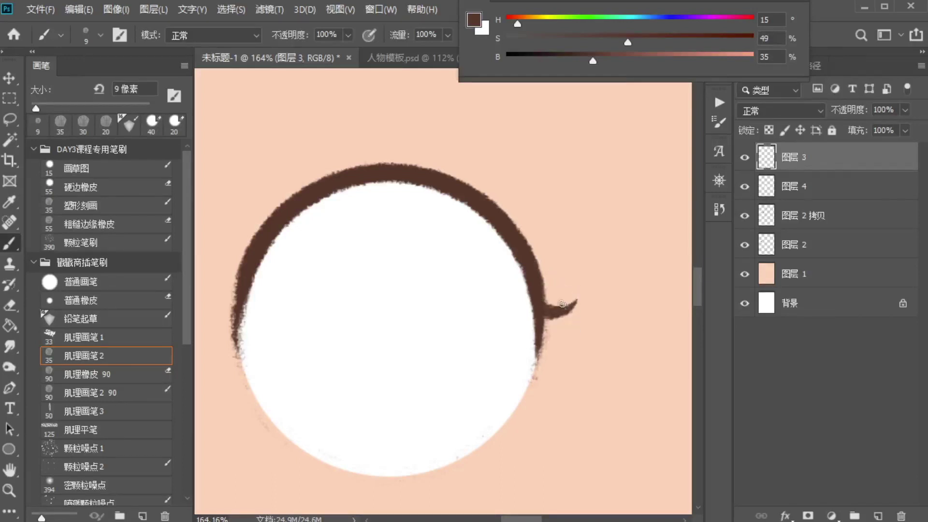
pyautogui.moveTo(537, 263); pyautogui.dragTo(555, 239)
pyautogui.moveTo(510, 215); pyautogui.dragTo(522, 184)
pyautogui.moveTo(459, 180); pyautogui.dragTo(445, 146)
pyautogui.hotkey('ctrl', 'z')
pyautogui.hotkey('ctrl', 'z')
pyautogui.hotkey('ctrl', 'z')
# Step: Paint a second eyelash above the first and refine the lid line's lower ends into tapered points
pyautogui.moveTo(536, 264); pyautogui.dragTo(558, 237)
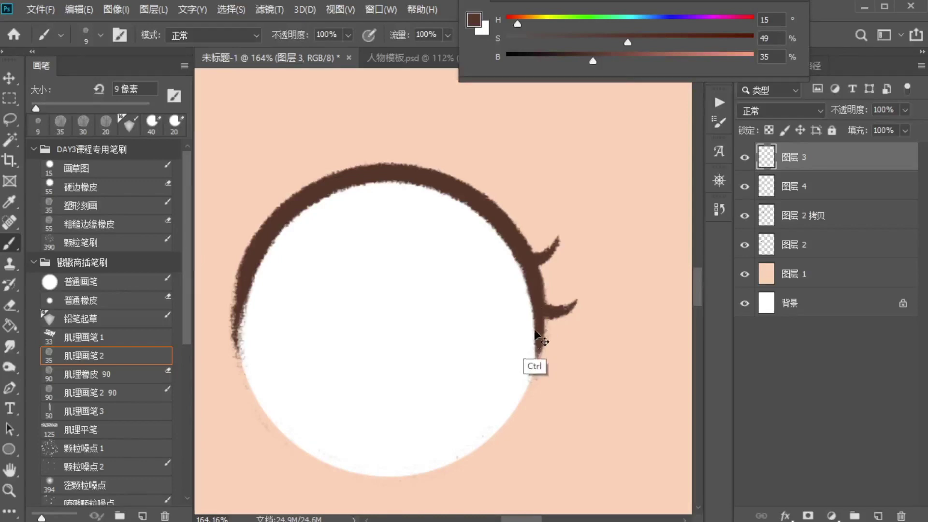
pyautogui.moveTo(539, 338); pyautogui.dragTo(527, 384)
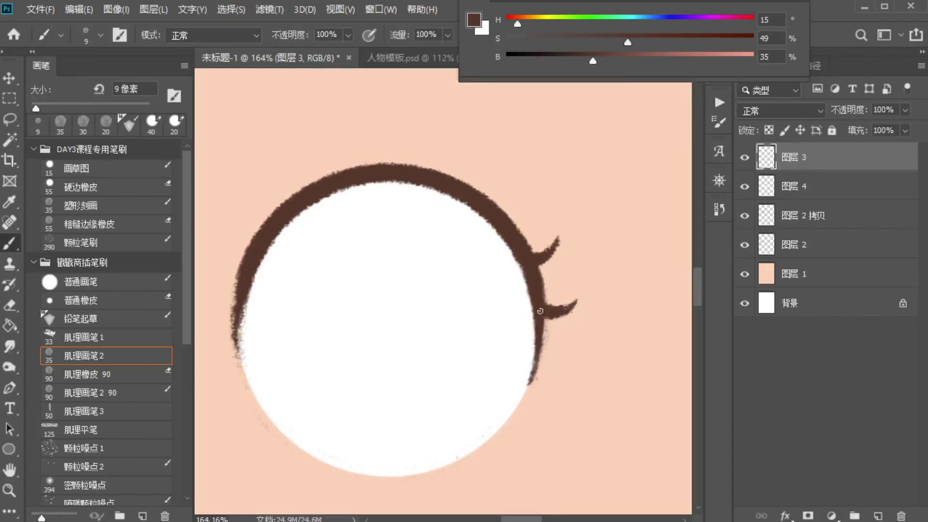
pyautogui.press('ctrl')
pyautogui.hotkey('ctrl', 'z')
pyautogui.hotkey('ctrl', 'shift', 'z')
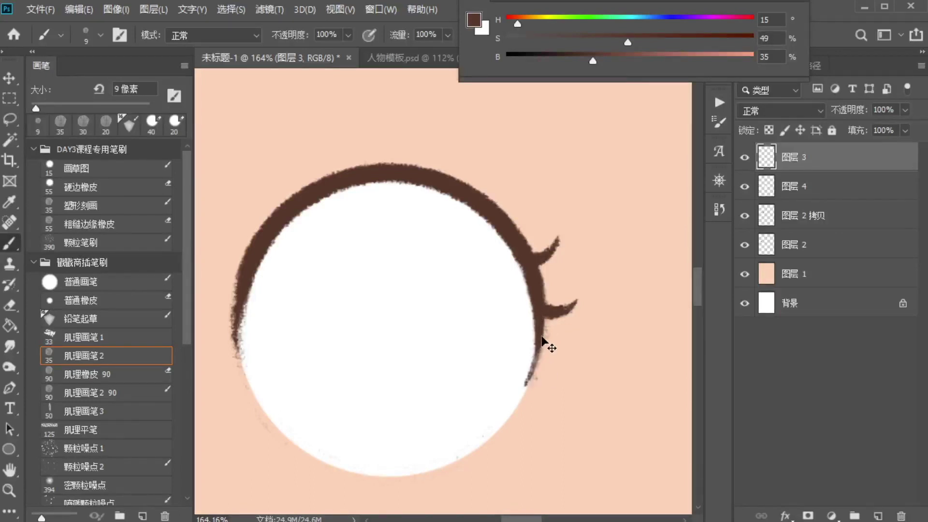
pyautogui.hotkey('ctrl', 'shift', 'z')
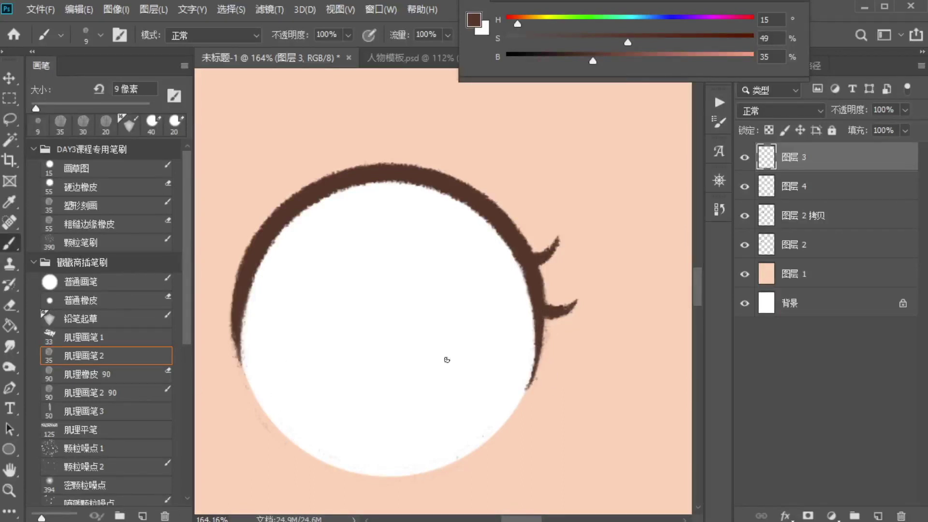
# Step: Add a new layer and draw a circular iris path inside the eye, stroking it with the 9 px brown brush
pyautogui.click(877, 516)
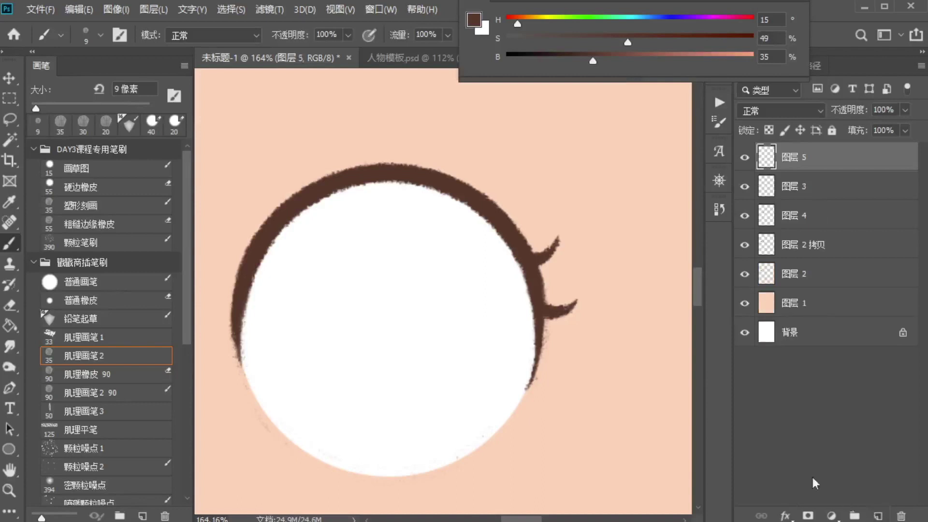
pyautogui.scroll(-3, 400, 270)
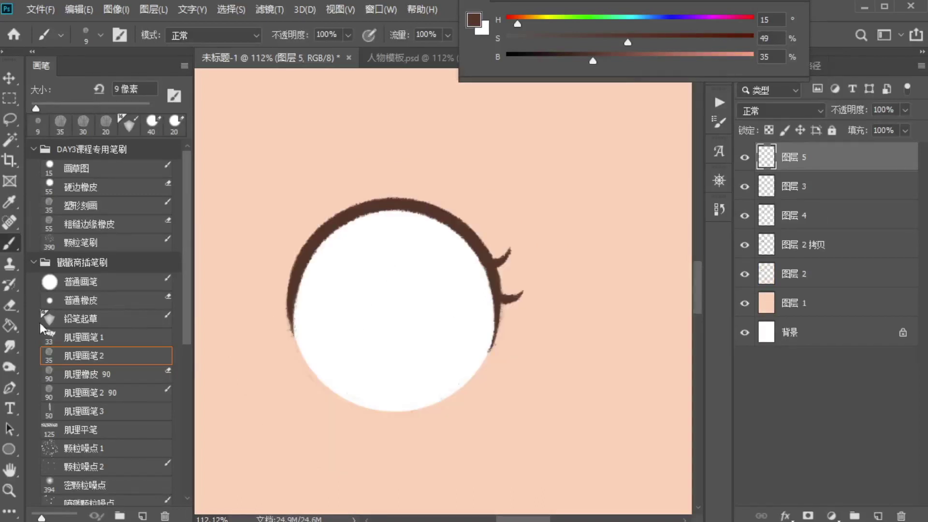
pyautogui.click(9, 449)
pyautogui.moveTo(331, 226)
pyautogui.mouseDown()
pyautogui.moveTo(485, 394)
pyautogui.moveTo(459, 383)
pyautogui.moveTo(462, 370)
pyautogui.mouseUp()
pyautogui.press('b')
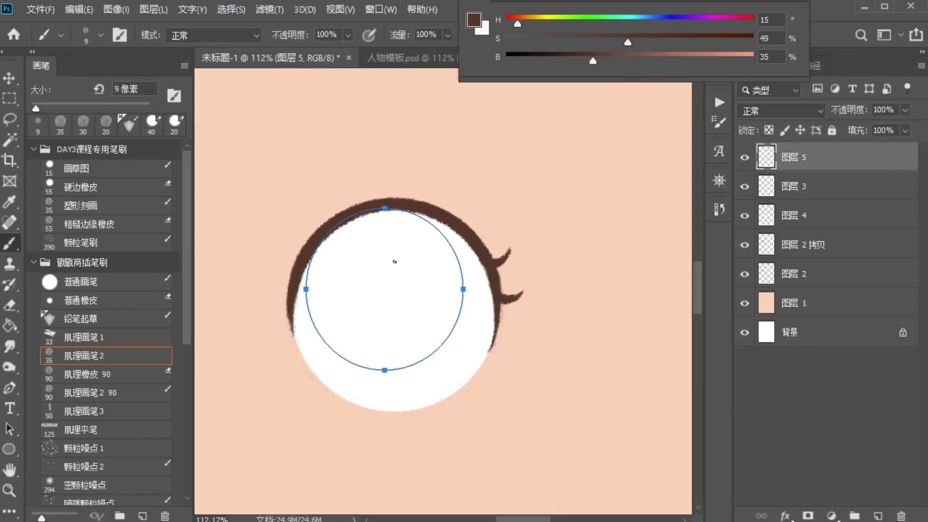
pyautogui.press('Return')
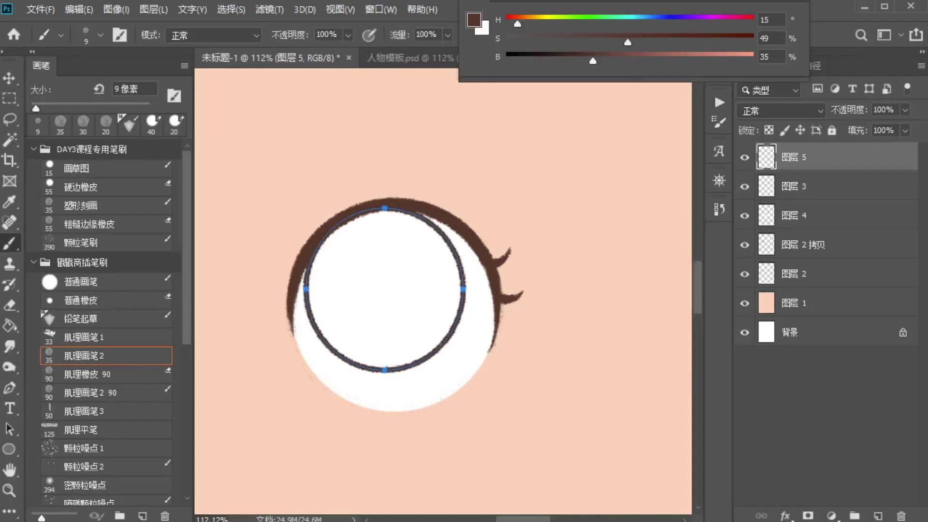
# Step: Convert the circular iris path to a selection, fill it with dark brown on 图层 5, and deselect
pyautogui.hotkey('ctrl', 'Return')
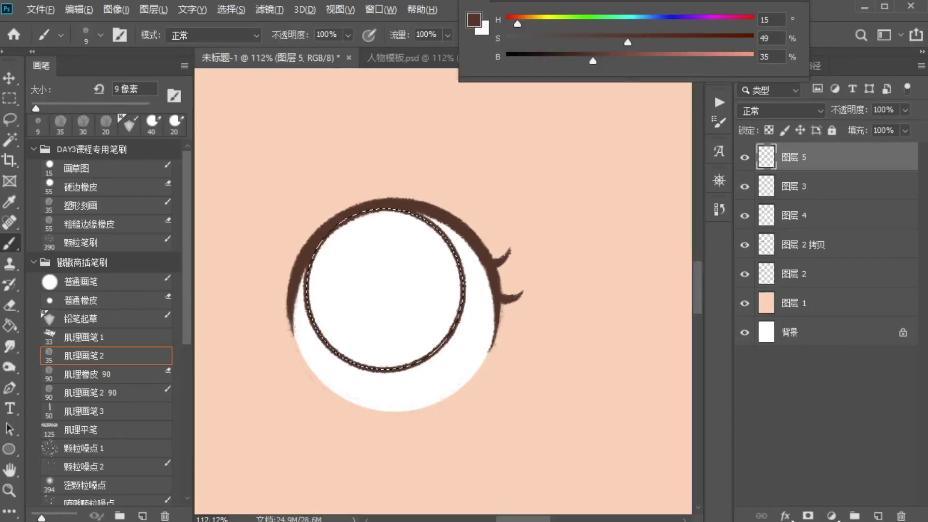
pyautogui.hotkey('alt', 'Delete')
pyautogui.hotkey('ctrl', 'd')
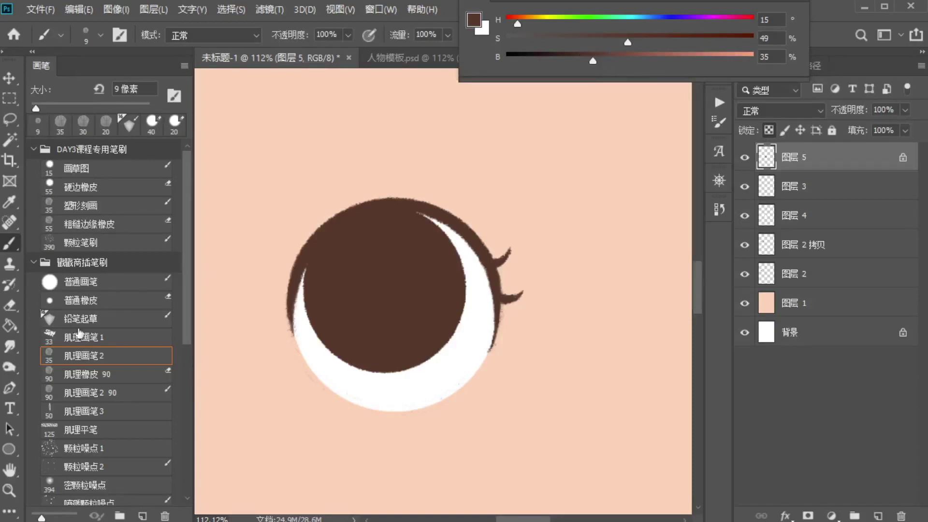
# Step: Shade the lower part of the iris with the 渲染 30% brush at 150 px in lighter brown (H 28, S 46, B 61)
pyautogui.scroll(-3, 146, 344)
pyautogui.click(89, 422)
pyautogui.click(624, 59)
pyautogui.moveTo(626, 42); pyautogui.dragTo(609, 42)
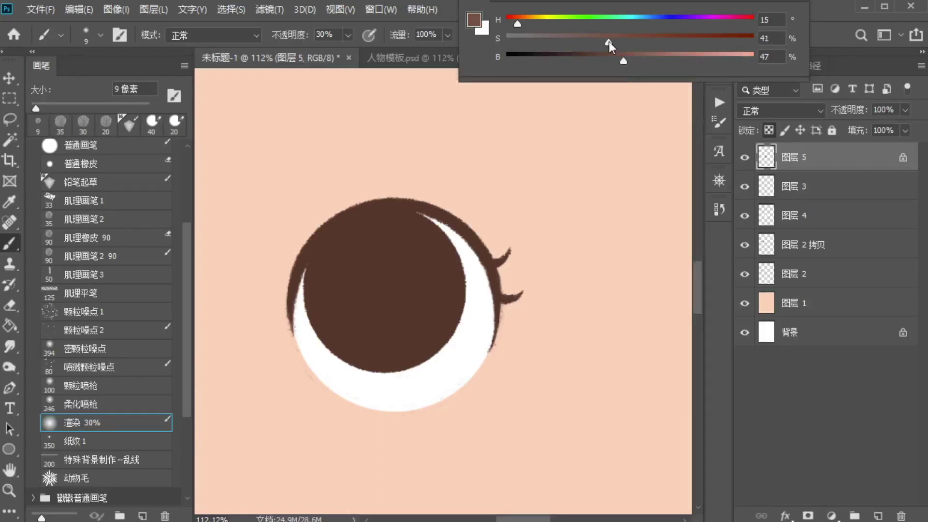
pyautogui.moveTo(519, 24); pyautogui.dragTo(526, 24)
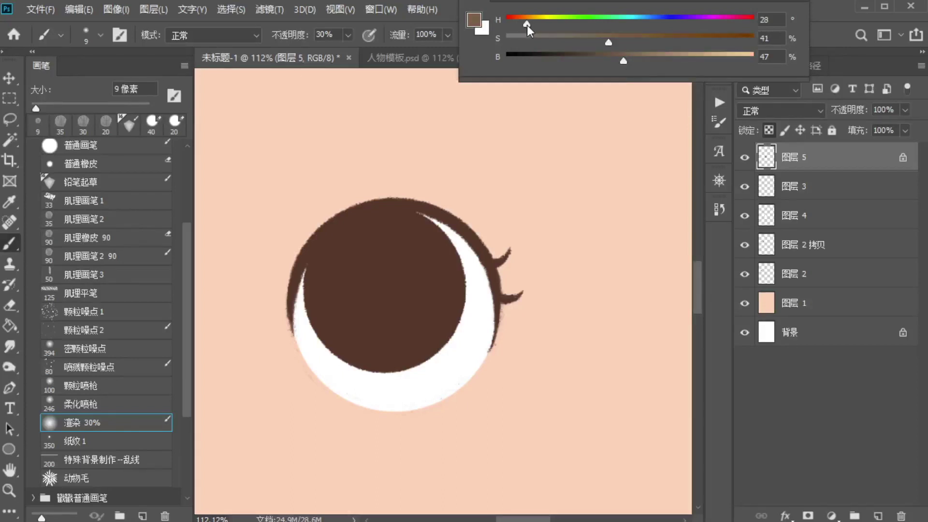
pyautogui.moveTo(628, 59); pyautogui.dragTo(651, 60)
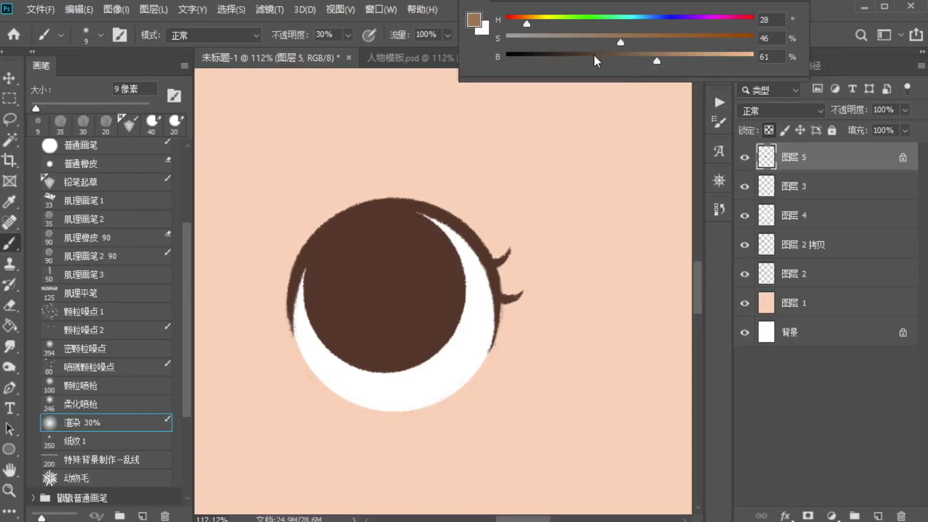
pyautogui.press(']')
pyautogui.press(']')
pyautogui.press(']')
pyautogui.press(']')
pyautogui.press(']')
pyautogui.press(']')
pyautogui.press(']')
pyautogui.press(']')
pyautogui.press(']')
pyautogui.press(']')
pyautogui.press(']')
pyautogui.press(']')
pyautogui.press(']')
pyautogui.press(']')
pyautogui.press(']')
pyautogui.press(']')
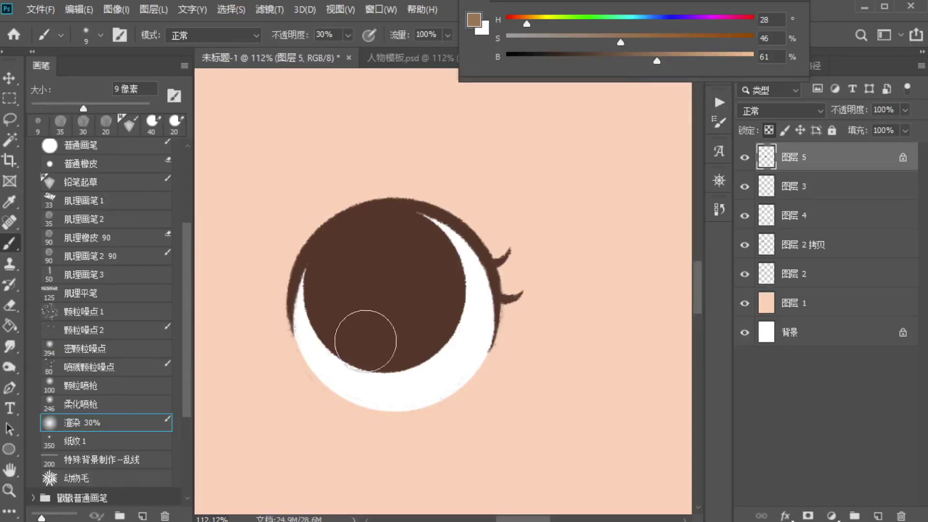
pyautogui.moveTo(368, 357)
pyautogui.mouseDown()
pyautogui.moveTo(377, 386)
pyautogui.moveTo(361, 413)
pyautogui.moveTo(484, 334)
pyautogui.moveTo(274, 404)
pyautogui.moveTo(322, 375)
pyautogui.moveTo(318, 386)
pyautogui.moveTo(503, 324)
pyautogui.moveTo(496, 317)
pyautogui.moveTo(269, 427)
pyautogui.moveTo(314, 389)
pyautogui.moveTo(297, 393)
pyautogui.moveTo(457, 380)
pyautogui.moveTo(289, 381)
pyautogui.moveTo(356, 455)
pyautogui.moveTo(458, 398)
pyautogui.moveTo(399, 464)
pyautogui.moveTo(482, 370)
pyautogui.moveTo(269, 454)
pyautogui.moveTo(310, 419)
pyautogui.moveTo(480, 397)
pyautogui.moveTo(364, 447)
pyautogui.mouseUp()
pyautogui.press('[')
pyautogui.press('[')
pyautogui.press('[')
pyautogui.press('[')
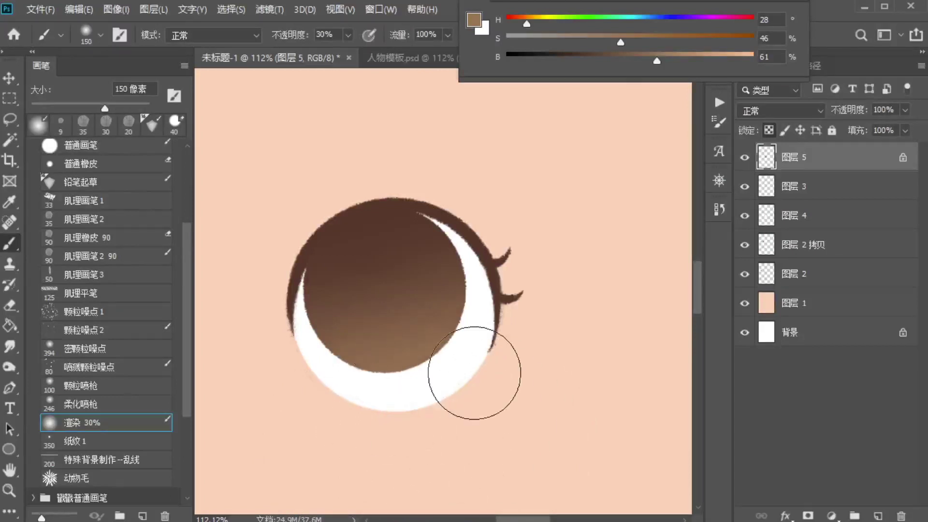
pyautogui.moveTo(478, 339); pyautogui.dragTo(332, 434)
# Step: Paint a soft dark-brown pupil in the middle of the iris with 肌理画笔2 at 35 px and 30% opacity
pyautogui.keyDown('alt'); pyautogui.click(378, 280); pyautogui.keyUp('alt')
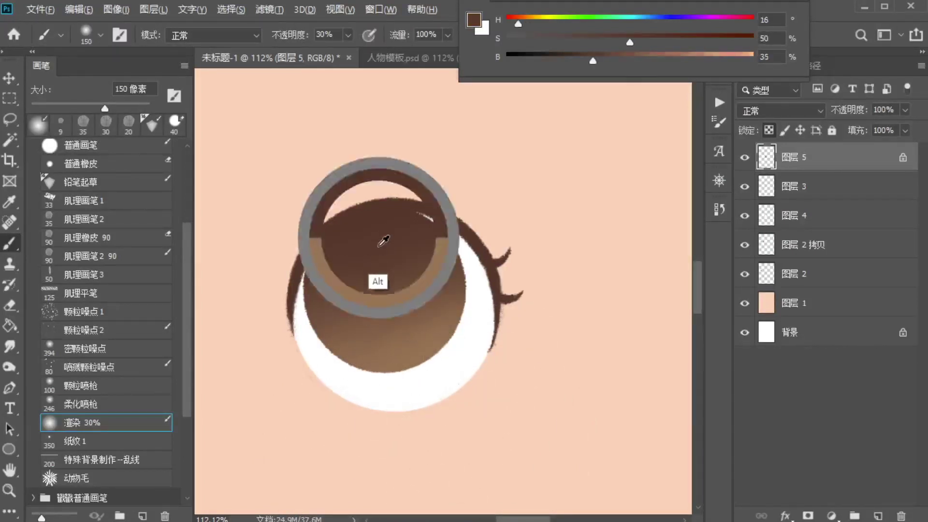
pyautogui.click(113, 220)
pyautogui.moveTo(379, 269); pyautogui.dragTo(379, 250)
pyautogui.keyDown('alt'); pyautogui.click(372, 210); pyautogui.keyUp('alt')
pyautogui.moveTo(389, 259)
pyautogui.mouseDown()
pyautogui.moveTo(379, 300)
pyautogui.moveTo(394, 302)
pyautogui.moveTo(402, 273)
pyautogui.moveTo(378, 245)
pyautogui.moveTo(363, 263)
pyautogui.moveTo(371, 296)
pyautogui.moveTo(390, 261)
pyautogui.mouseUp()
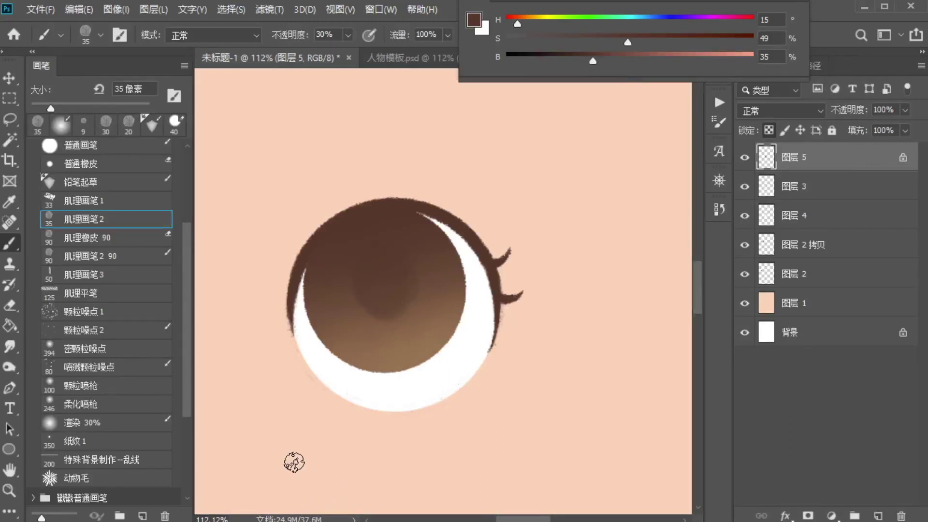
# Step: Duplicate 图层 5, 图层 3 and 图层 4 together and place the copied eye level with the original, to its left
pyautogui.scroll(-2, 416, 294)
pyautogui.scroll(-3, 417, 293)
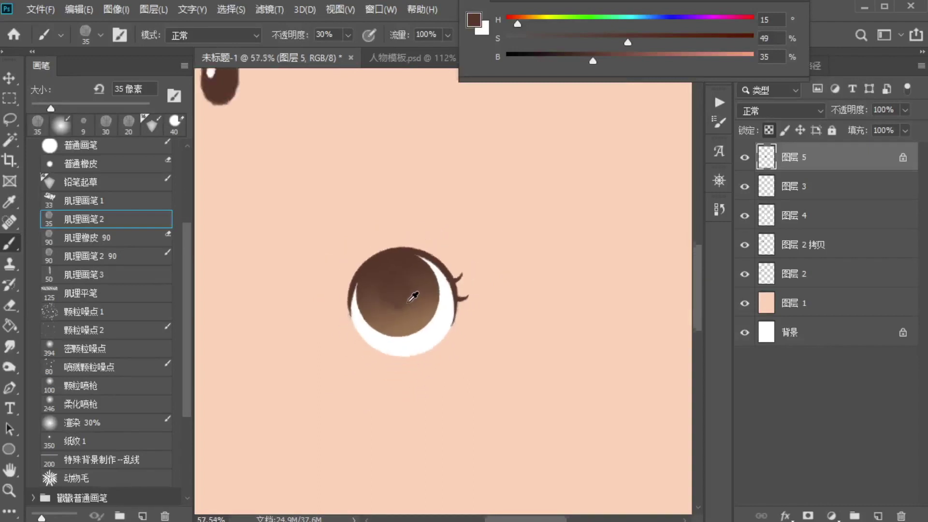
pyautogui.scroll(2, 413, 295)
pyautogui.scroll(1, 413, 297)
pyautogui.scroll(-2, 413, 297)
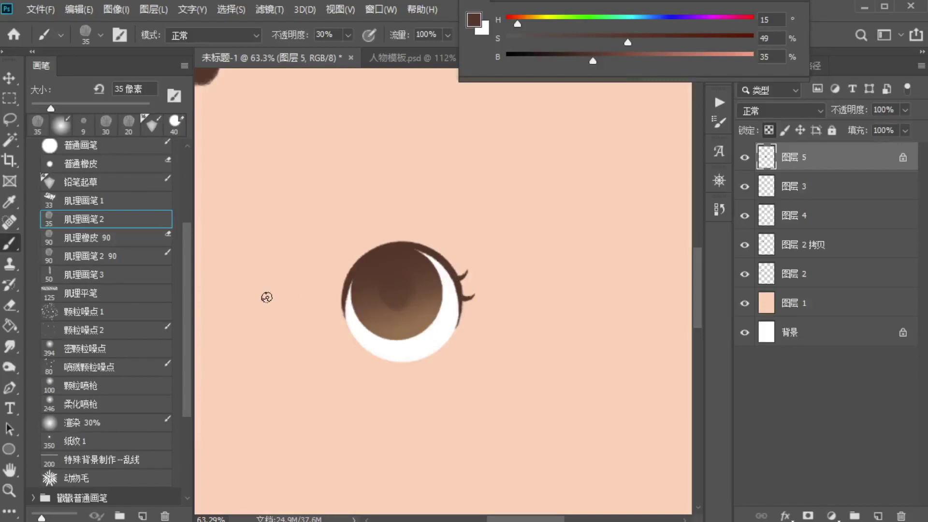
pyautogui.moveTo(380, 285); pyautogui.dragTo(491, 283)
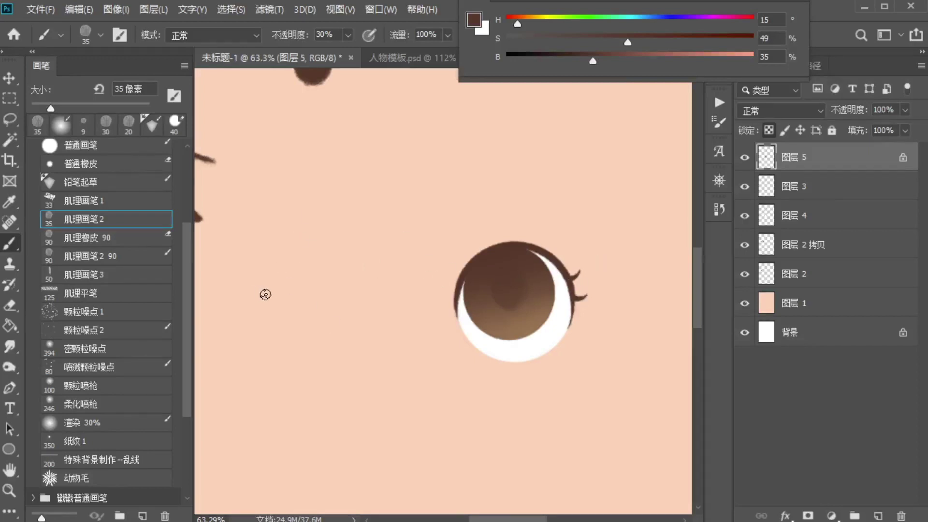
pyautogui.click(751, 216)
pyautogui.click(748, 217)
pyautogui.click(820, 214)
pyautogui.keyDown('shift'); pyautogui.click(799, 167); pyautogui.keyUp('shift')
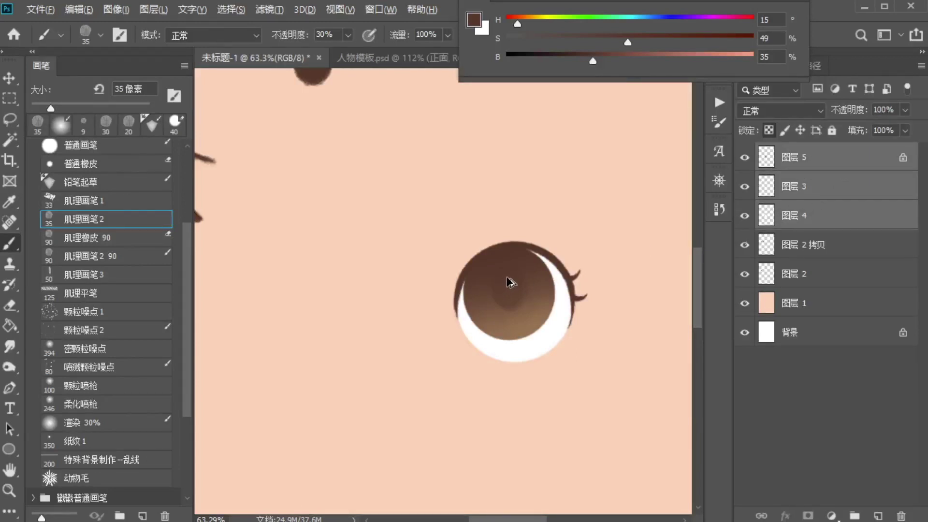
pyautogui.moveTo(515, 278); pyautogui.dragTo(301, 279)
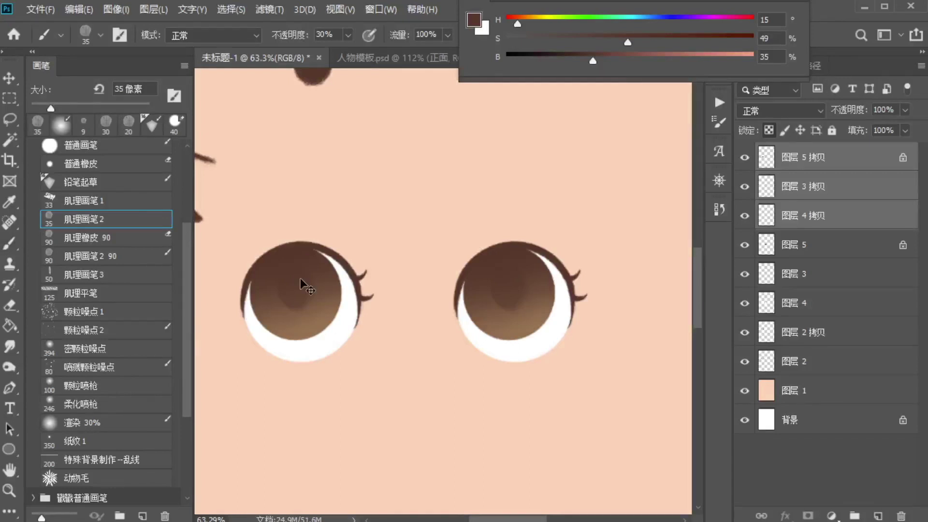
# Step: Flip the copied eye horizontally with Free Transform so its lashes point outward
pyautogui.hotkey('ctrl', 't')
pyautogui.rightClick(334, 311)
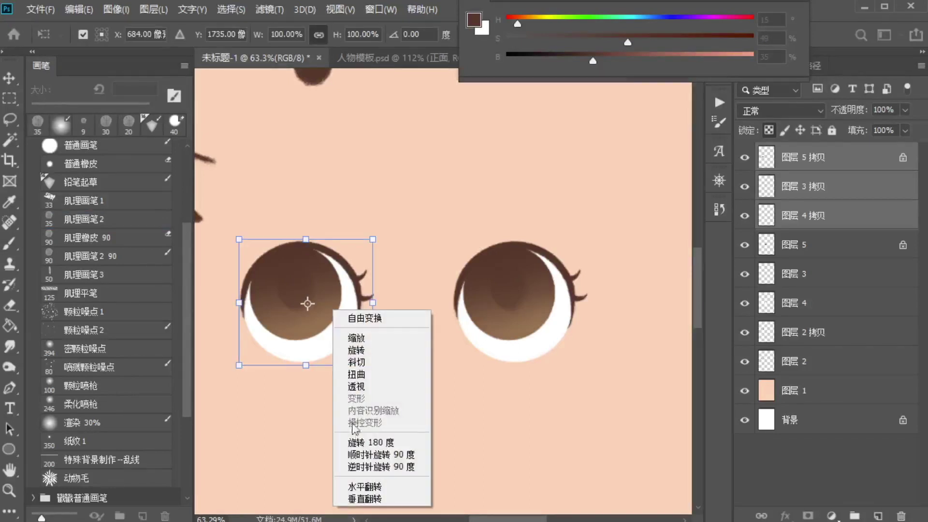
pyautogui.click(372, 485)
pyautogui.press('Return')
pyautogui.press('b')
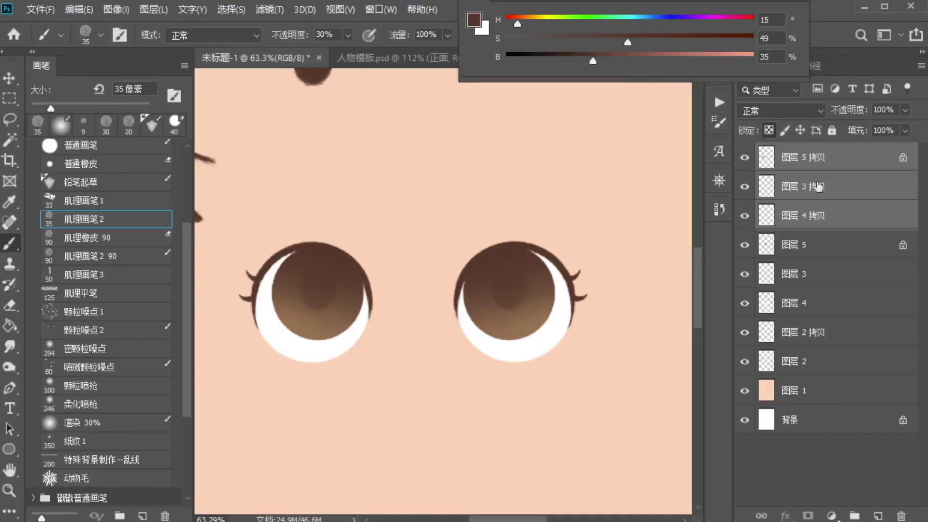
# Step: Unlock 图层 5 拷贝 and nudge the copied iris left to X 678.06 px with Free Transform
pyautogui.click(766, 154)
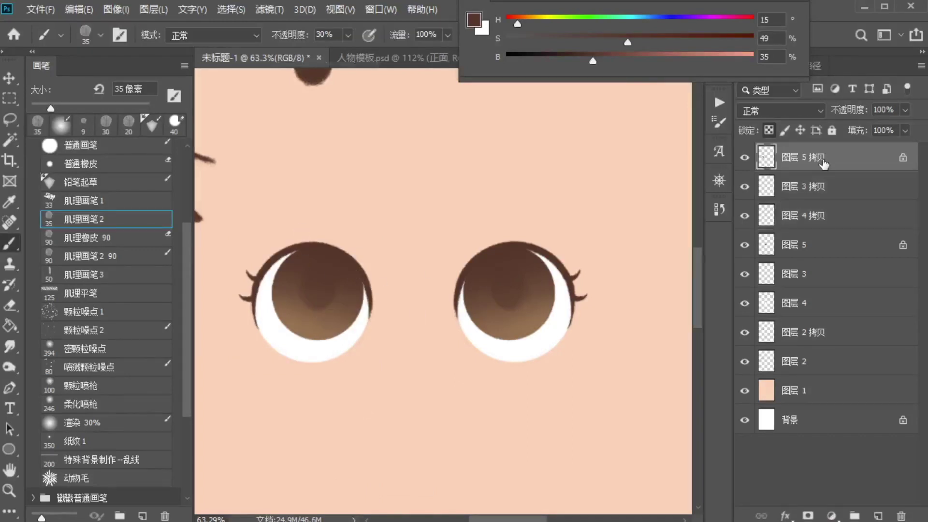
pyautogui.click(745, 157)
pyautogui.click(744, 157)
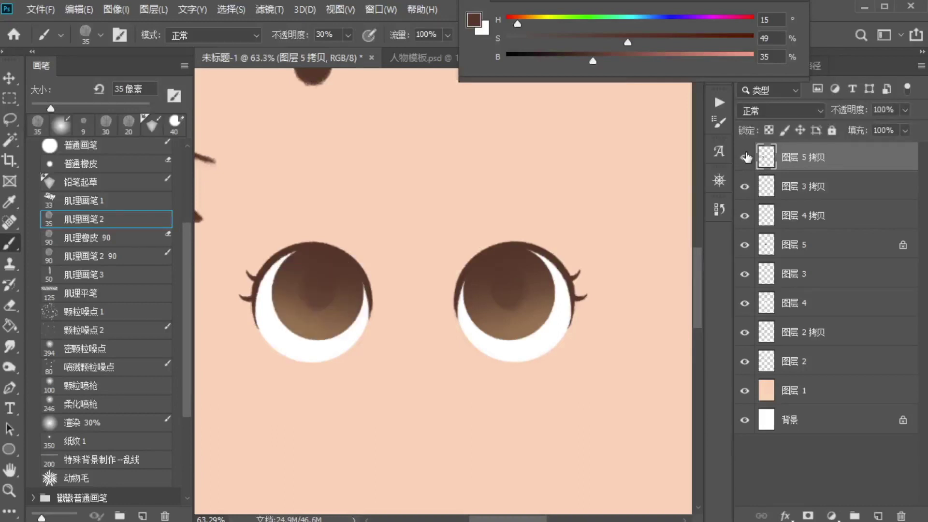
pyautogui.hotkey('ctrl', 't')
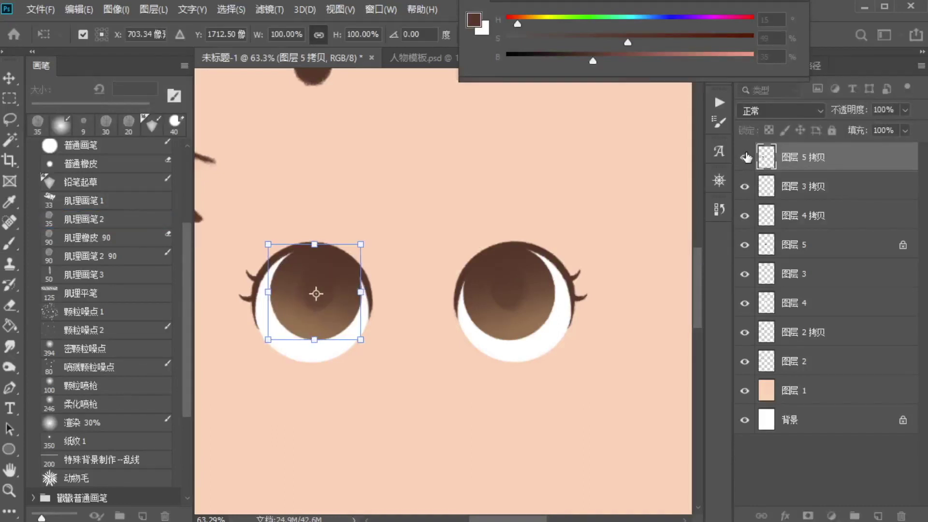
pyautogui.press('Left')
pyautogui.press('Left')
pyautogui.press('Left')
pyautogui.press('Left')
pyautogui.press('Left')
pyautogui.press('Left')
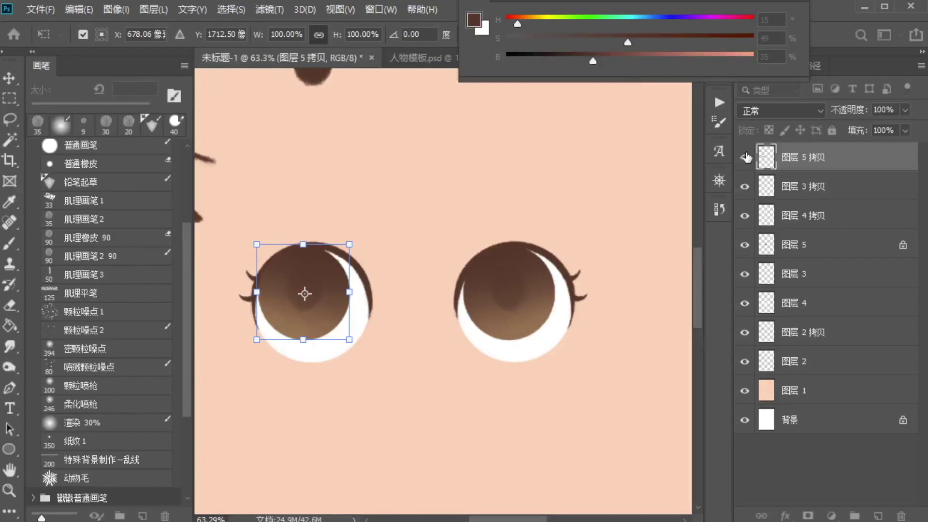
pyautogui.press('Return')
pyautogui.press('b')
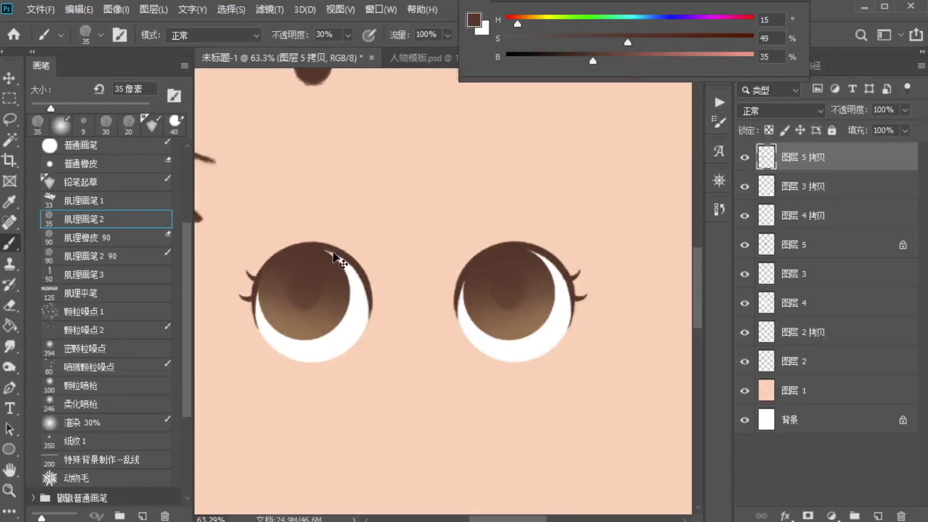
# Step: Rotate the copied iris on 图层 5 拷贝 slightly with Free Transform
pyautogui.hotkey('ctrl', 't')
pyautogui.moveTo(379, 240)
pyautogui.mouseDown()
pyautogui.moveTo(330, 209)
pyautogui.moveTo(344, 218)
pyautogui.mouseUp()
pyautogui.press('Return')
pyautogui.press('b')
# Step: Add a new layer on top, set the brush to 100% opacity, and try a white highlight on the left iris
pyautogui.click(880, 516)
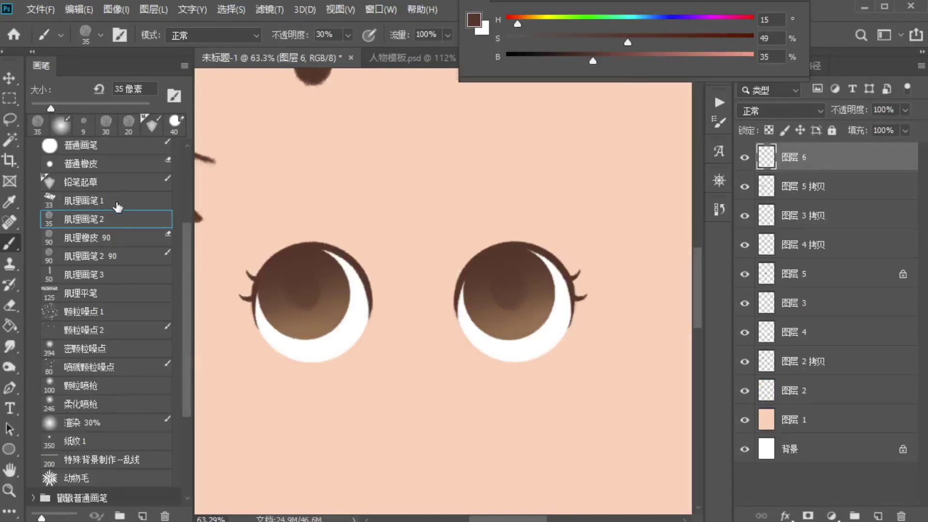
pyautogui.keyDown('alt'); pyautogui.click(362, 295); pyautogui.keyUp('alt')
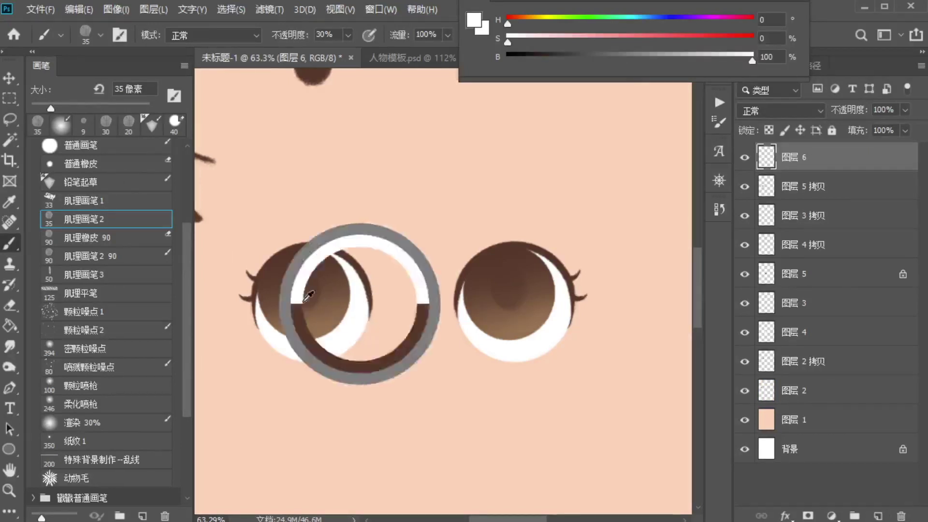
pyautogui.click(281, 283)
pyautogui.hotkey('ctrl', 'z')
pyautogui.press('0')
pyautogui.click(279, 285)
pyautogui.hotkey('ctrl', 'z')
pyautogui.moveTo(270, 265); pyautogui.dragTo(272, 271)
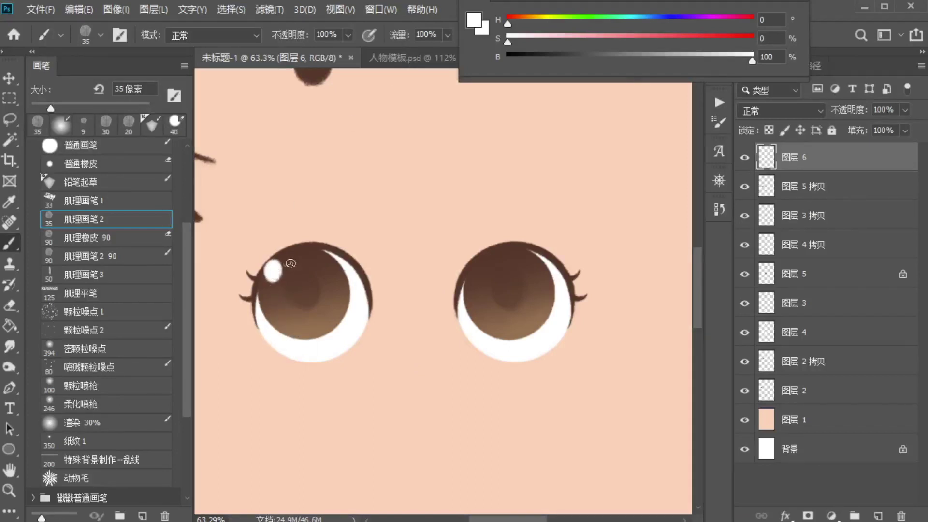
pyautogui.hotkey('ctrl', 'z')
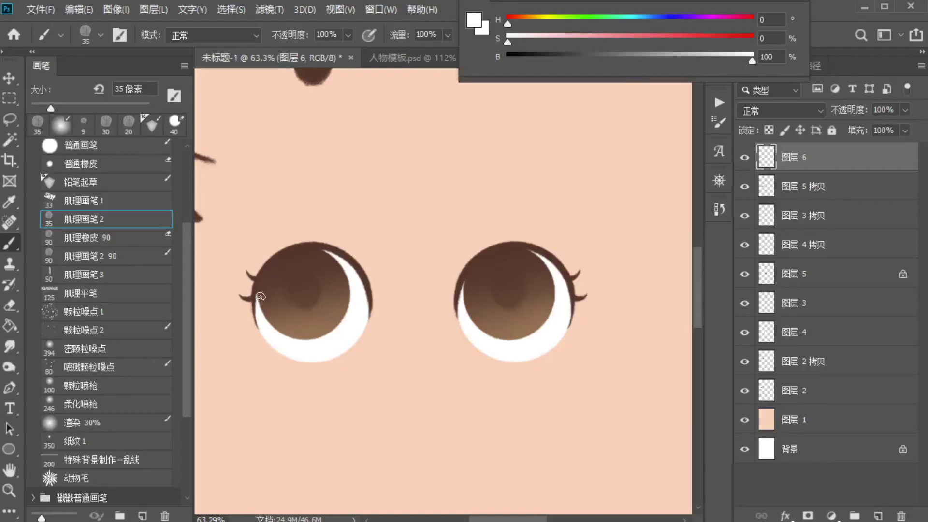
# Step: Sketch a red outline of the band under the left eye's upper lid, undo it, and restore white
pyautogui.click(732, 36)
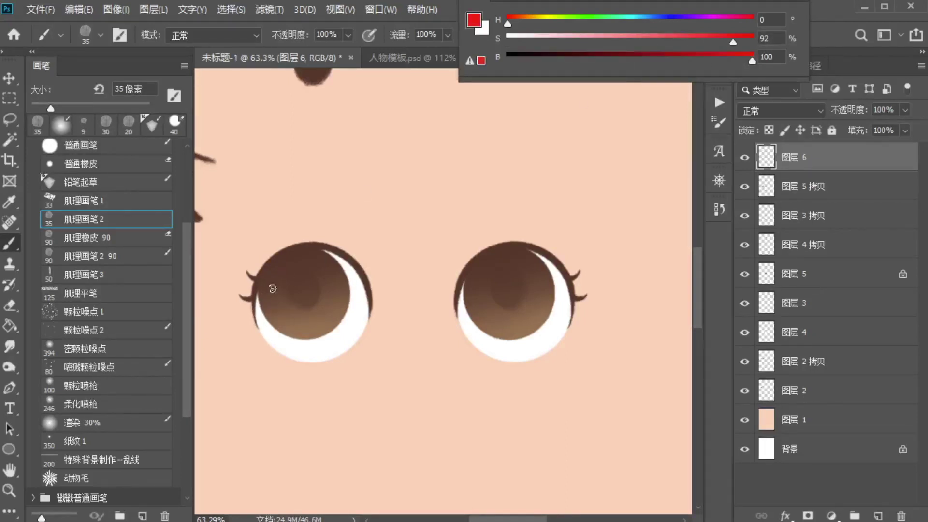
pyautogui.moveTo(256, 326)
pyautogui.mouseDown()
pyautogui.moveTo(272, 263)
pyautogui.moveTo(339, 256)
pyautogui.moveTo(360, 275)
pyautogui.moveTo(363, 296)
pyautogui.moveTo(311, 265)
pyautogui.mouseUp()
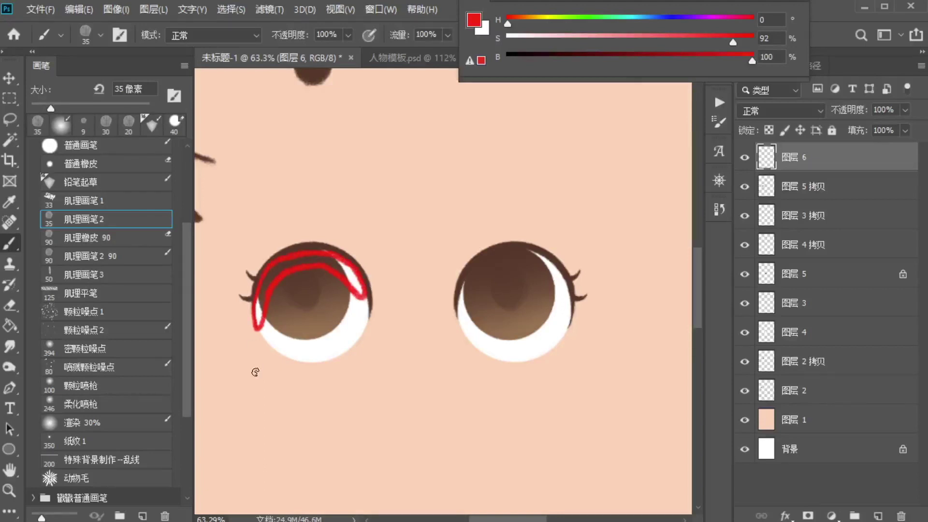
pyautogui.hotkey('ctrl', 'z')
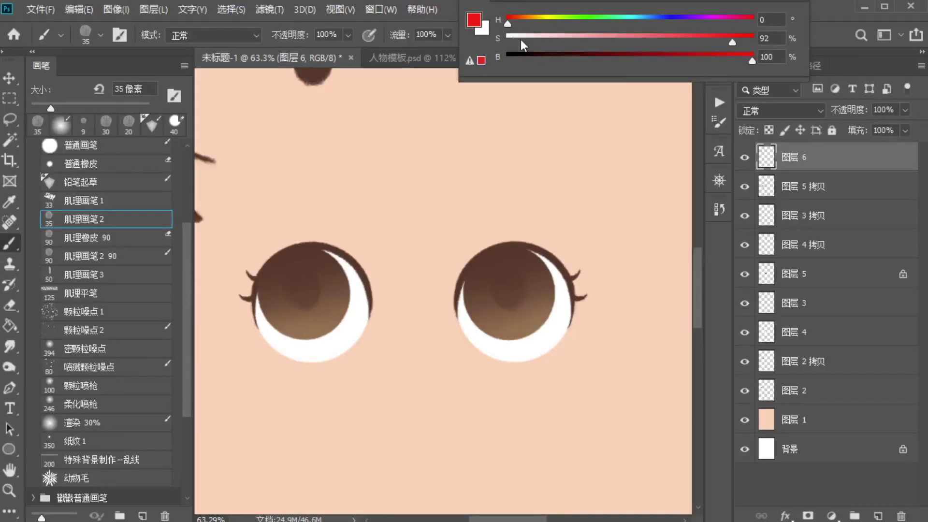
pyautogui.moveTo(523, 45); pyautogui.dragTo(481, 61)
# Step: Try oval white highlights on the upper left of both irises and undo them
pyautogui.moveTo(276, 276); pyautogui.dragTo(275, 286)
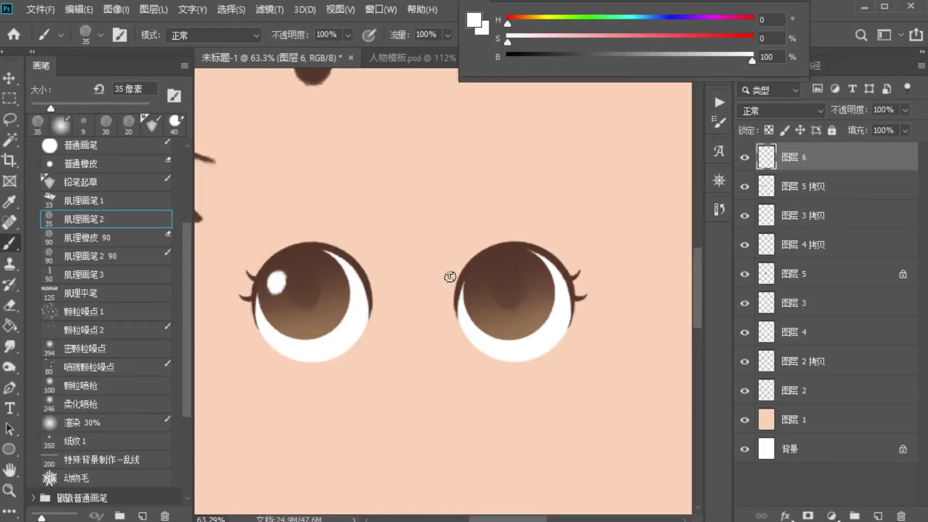
pyautogui.moveTo(488, 276); pyautogui.dragTo(484, 280)
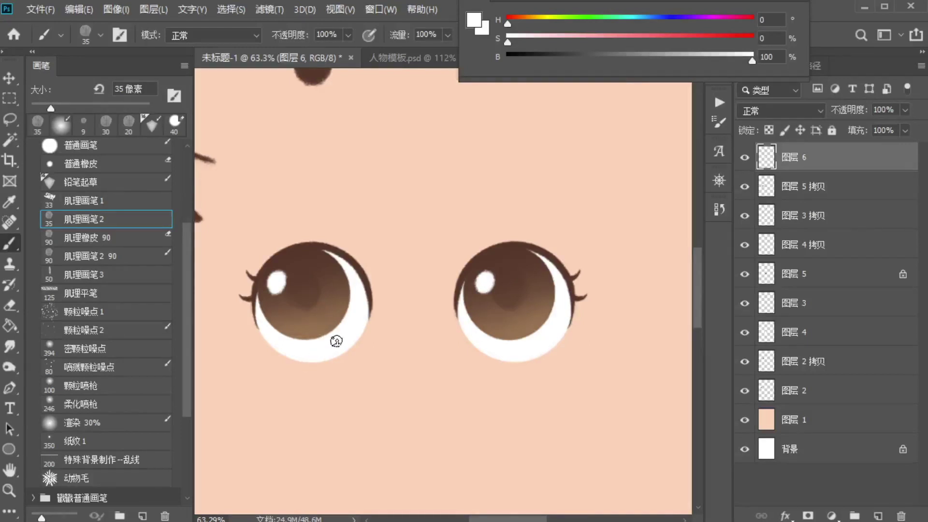
pyautogui.hotkey('ctrl', 'z')
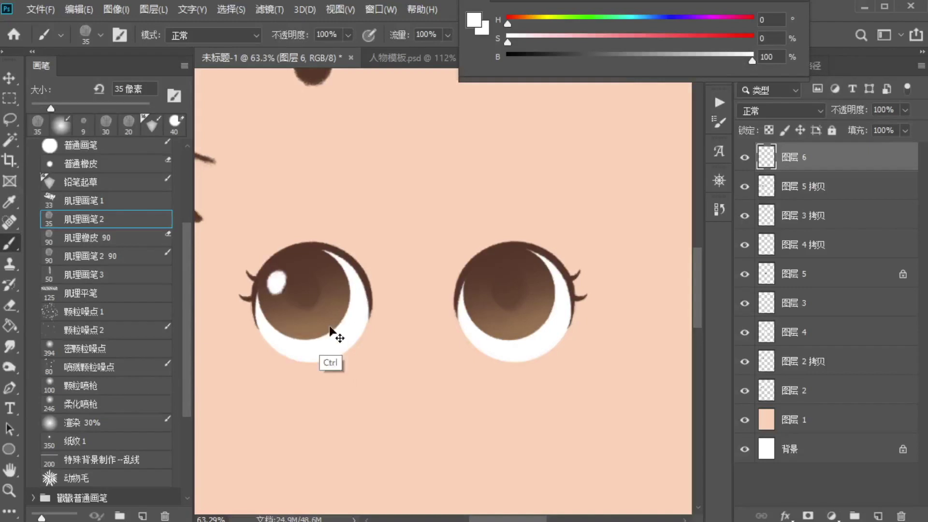
pyautogui.hotkey('ctrl', 'z')
# Step: Try oval white highlights on the right side of both irises and undo them
pyautogui.moveTo(328, 286); pyautogui.dragTo(328, 290)
pyautogui.moveTo(536, 286); pyautogui.dragTo(532, 285)
pyautogui.press('ctrl')
pyautogui.hotkey('ctrl', 'z')
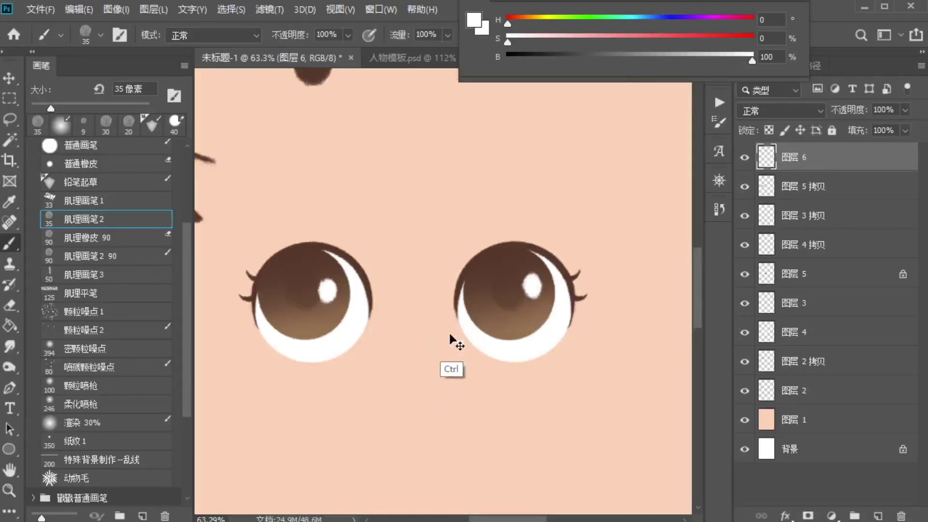
pyautogui.hotkey('ctrl', 'z')
pyautogui.hotkey('ctrl', 'z')
# Step: Paint oval white highlights on the upper left of both irises and small white dots near their lower-right edges
pyautogui.moveTo(277, 281); pyautogui.dragTo(279, 286)
pyautogui.moveTo(486, 276); pyautogui.dragTo(481, 287)
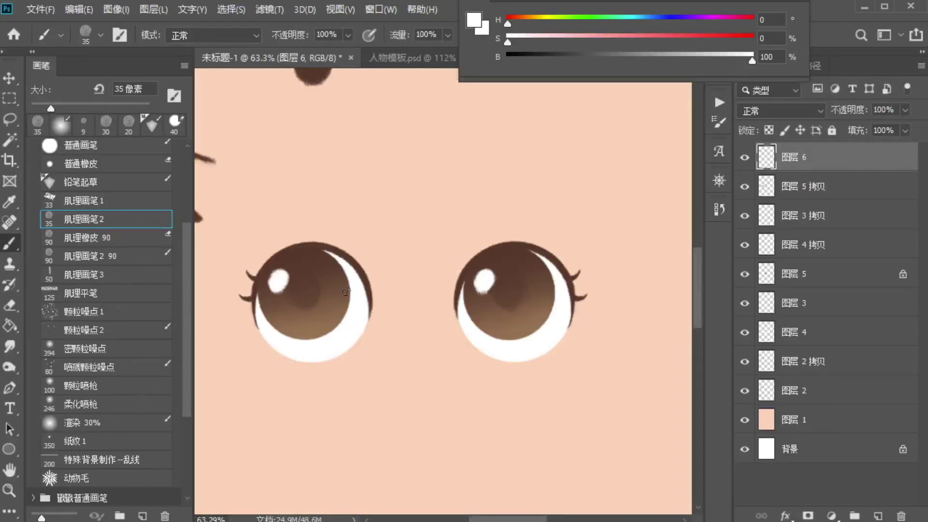
pyautogui.click(333, 324)
pyautogui.click(538, 322)
# Step: Check which layer holds the left eye's white by toggling layer visibility, and select 图层 4 拷贝
pyautogui.click(744, 216)
pyautogui.click(745, 216)
pyautogui.click(745, 245)
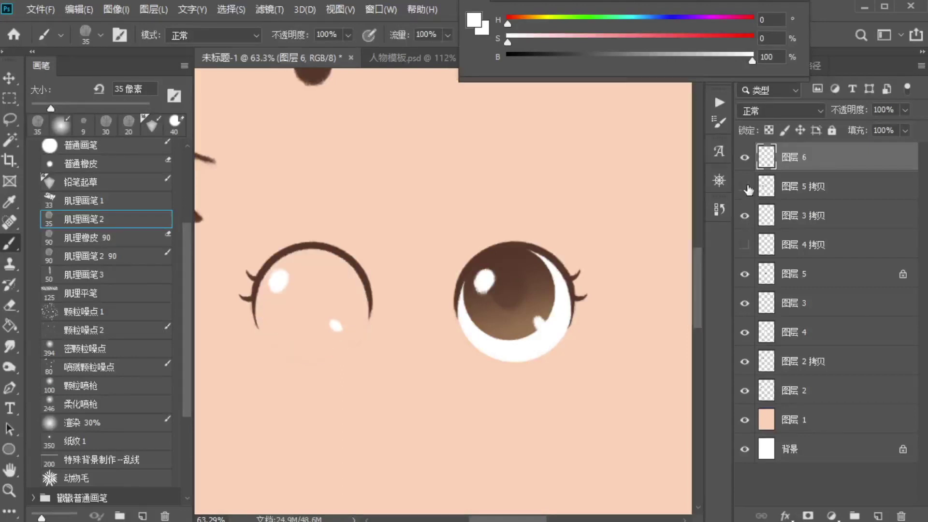
pyautogui.click(744, 245)
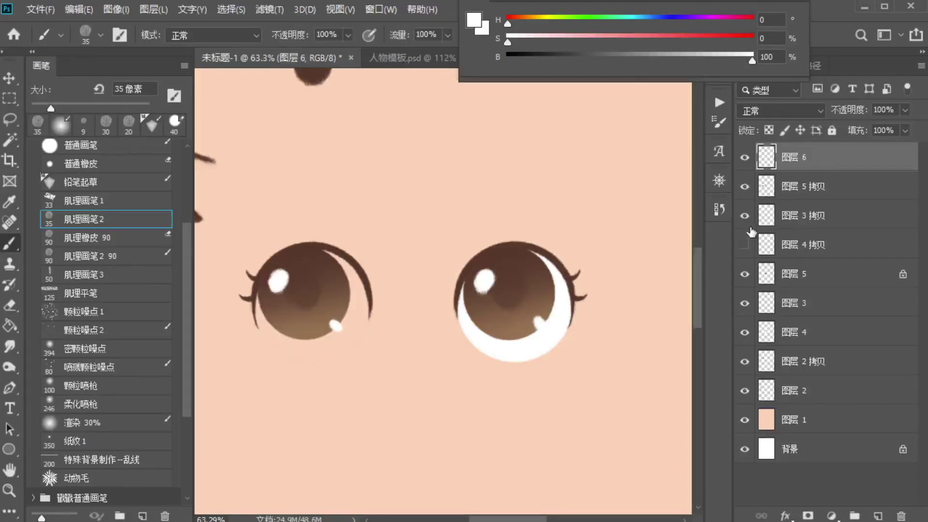
pyautogui.click(800, 251)
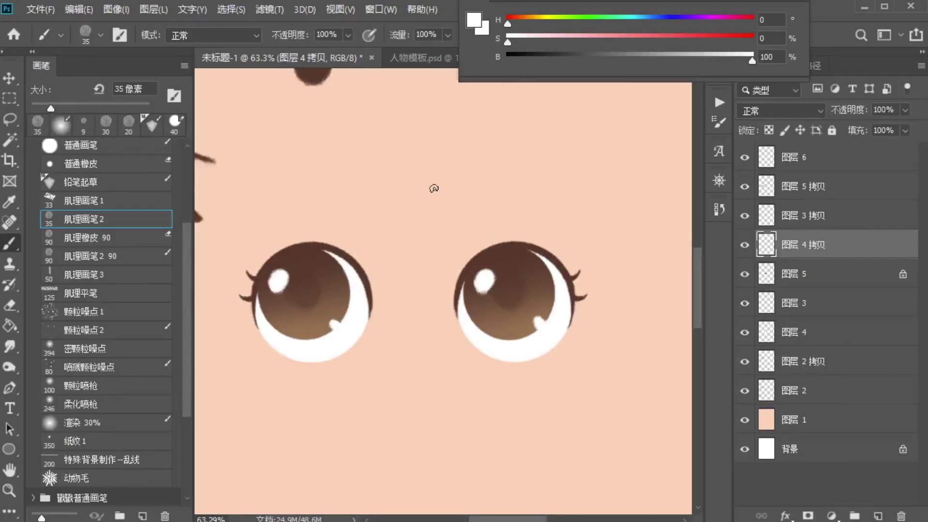
# Step: Set the brush colour's brightness to 73%, try a neutral gray shadow on the upper right of the left eye's white, and undo it
pyautogui.moveTo(719, 59); pyautogui.dragTo(685, 60)
pyautogui.moveTo(344, 269)
pyautogui.mouseDown()
pyautogui.moveTo(324, 254)
pyautogui.moveTo(360, 289)
pyautogui.mouseUp()
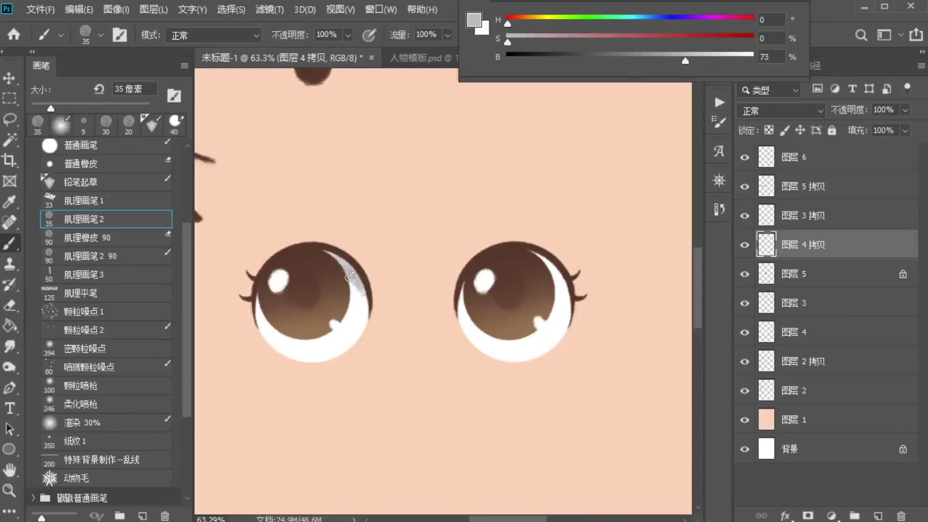
pyautogui.press('ctrl')
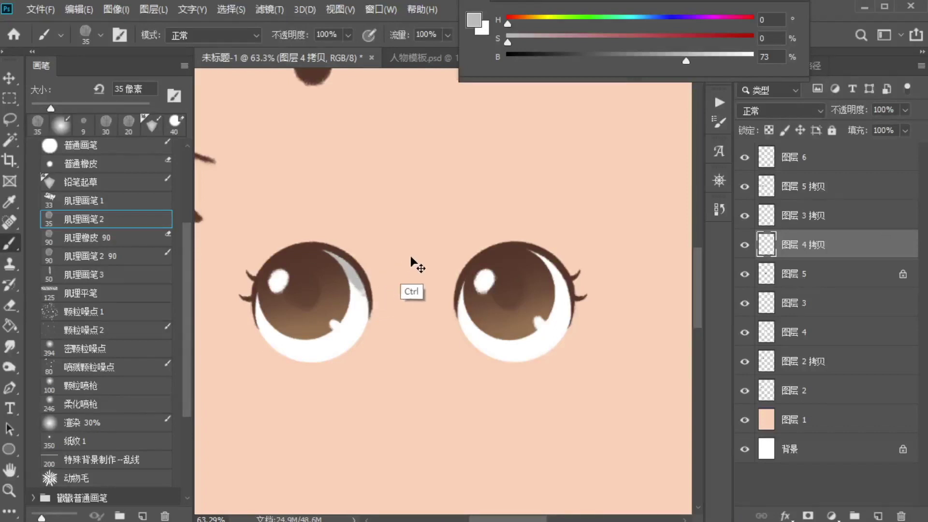
pyautogui.hotkey('ctrl', 'z')
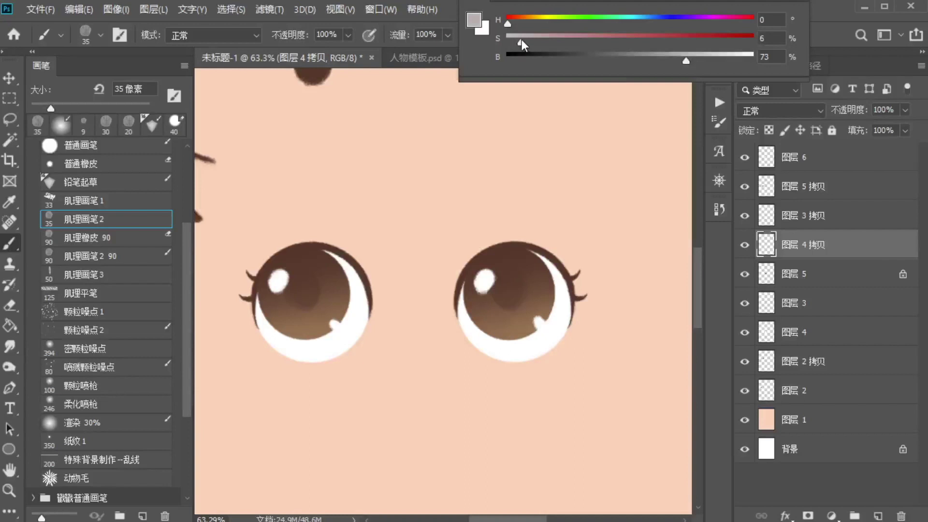
# Step: Paint warm gray shadows (H 6, S 7, B 73) along the upper sides of both eye whites, using 图层 4 for the right eye
pyautogui.moveTo(521, 40); pyautogui.dragTo(510, 40)
pyautogui.press('alt')
pyautogui.moveTo(513, 19); pyautogui.dragTo(524, 42)
pyautogui.moveTo(349, 269)
pyautogui.mouseDown()
pyautogui.moveTo(320, 254)
pyautogui.moveTo(370, 307)
pyautogui.mouseUp()
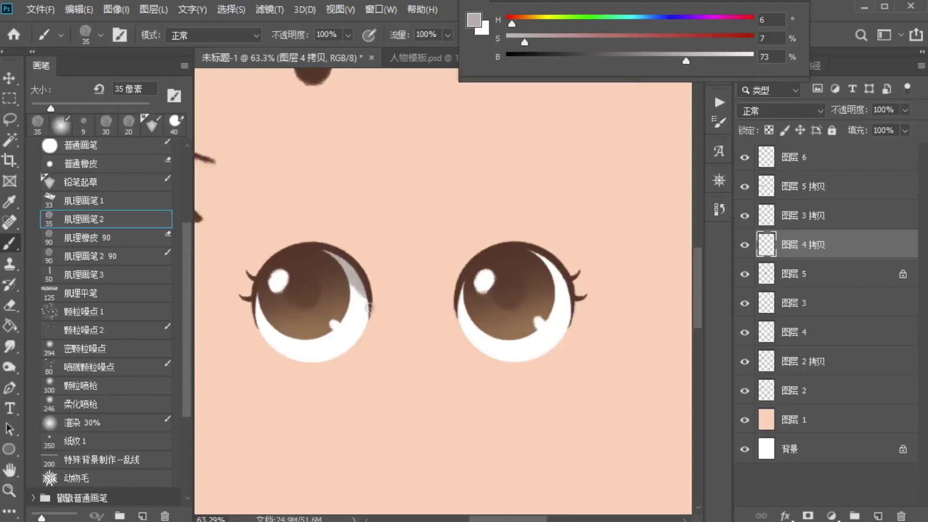
pyautogui.moveTo(257, 314); pyautogui.dragTo(263, 297)
pyautogui.keyDown('ctrl'); pyautogui.click(464, 296); pyautogui.keyUp('ctrl')
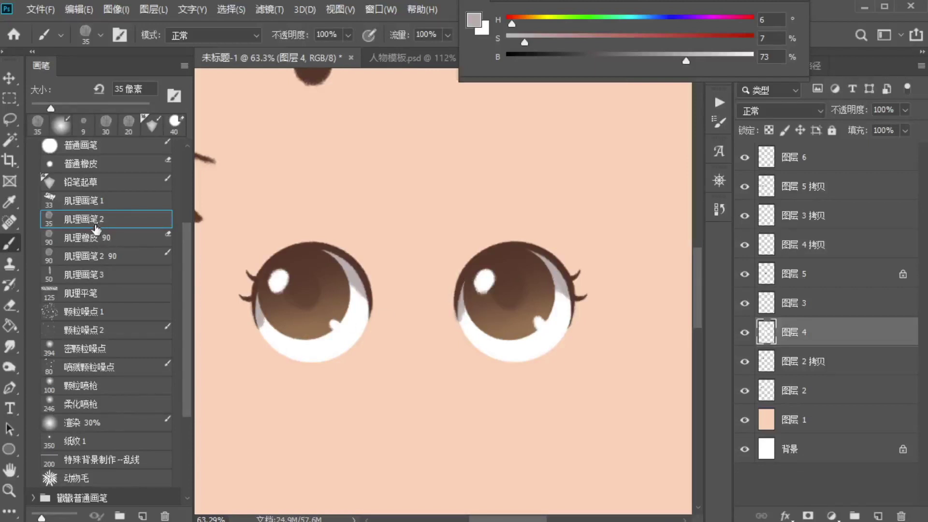
# Step: Trim the gray shadows on both eye whites into thinner bands with white sampled from the eye
pyautogui.click(9, 304)
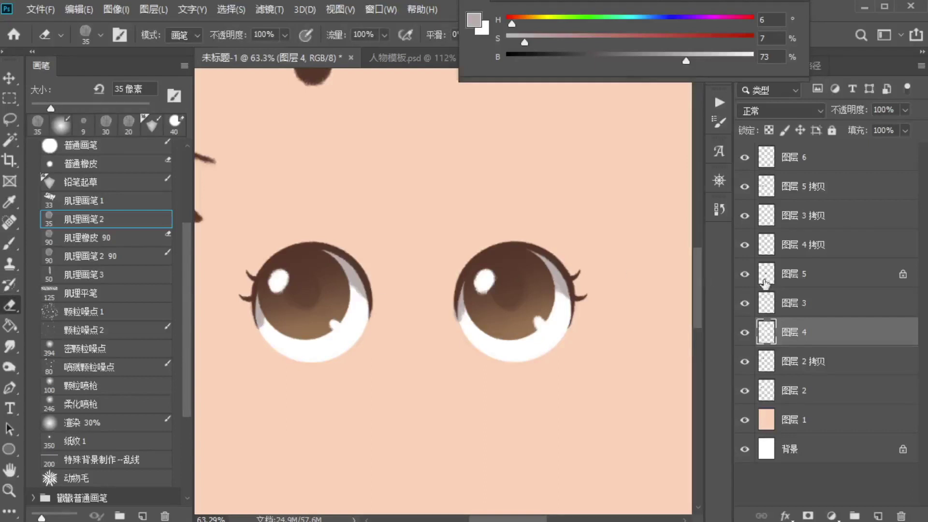
pyautogui.click(806, 254)
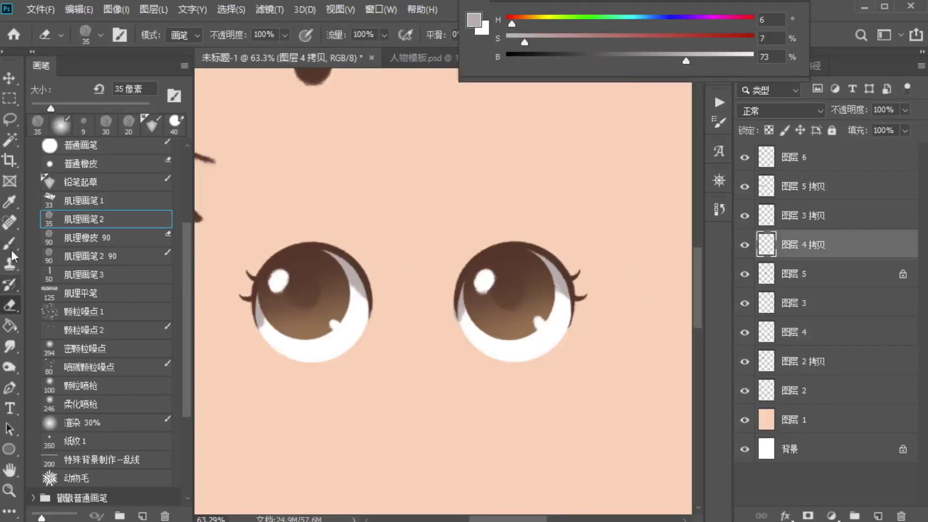
pyautogui.press('b')
pyautogui.keyDown('alt'); pyautogui.click(364, 299); pyautogui.keyUp('alt')
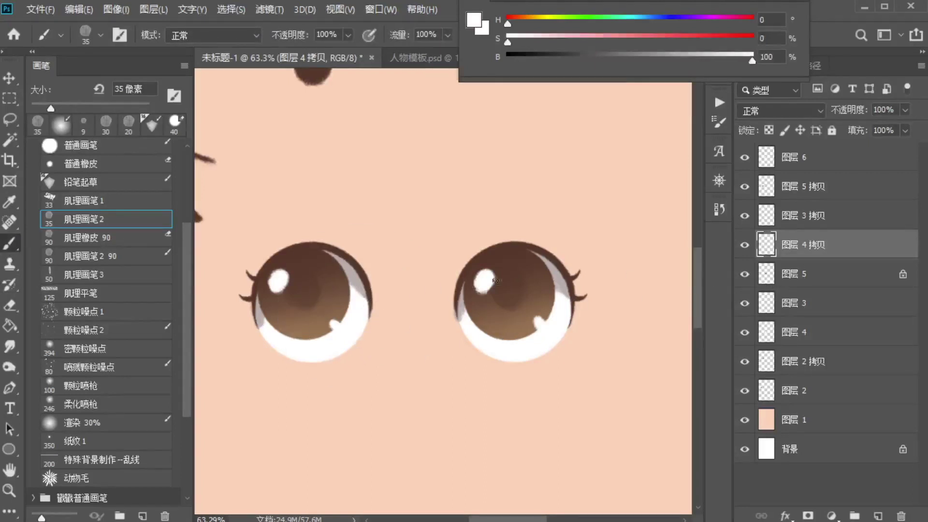
pyautogui.keyDown('alt'); pyautogui.click(355, 333); pyautogui.keyUp('alt')
pyautogui.keyDown('ctrl'); pyautogui.click(355, 286); pyautogui.keyUp('ctrl')
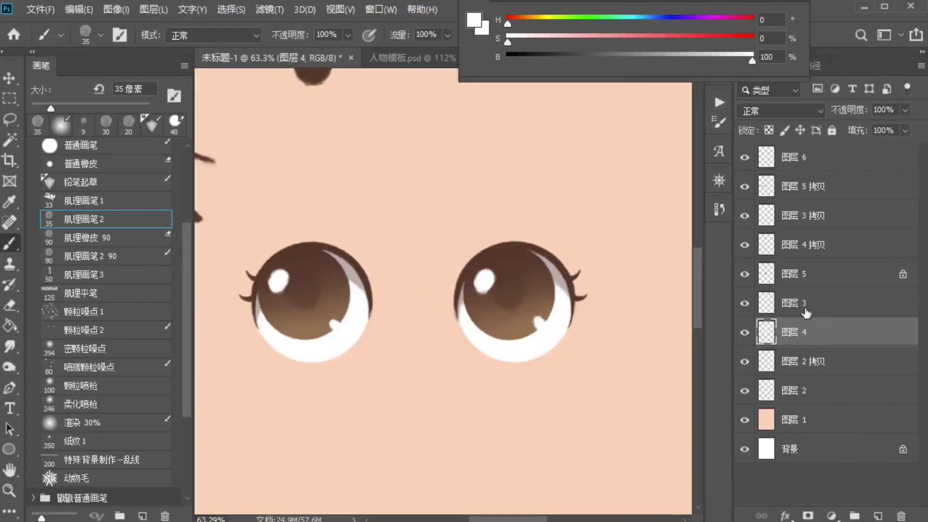
# Step: Paint an arched eyebrow above each eye in the dark brown sampled from the upper lid (H 15, S 49, B 35)
pyautogui.keyDown('alt'); pyautogui.click(308, 252); pyautogui.keyUp('alt')
pyautogui.moveTo(258, 188)
pyautogui.mouseDown()
pyautogui.moveTo(351, 185)
pyautogui.moveTo(261, 188)
pyautogui.moveTo(324, 176)
pyautogui.moveTo(349, 185)
pyautogui.moveTo(259, 187)
pyautogui.moveTo(361, 188)
pyautogui.moveTo(273, 172)
pyautogui.moveTo(241, 186)
pyautogui.moveTo(358, 187)
pyautogui.mouseUp()
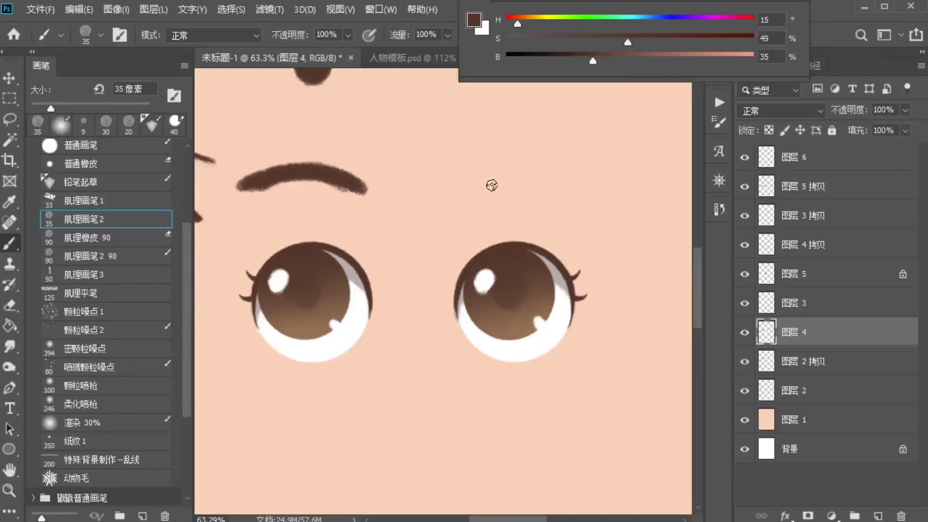
pyautogui.moveTo(464, 186)
pyautogui.mouseDown()
pyautogui.moveTo(544, 185)
pyautogui.moveTo(470, 184)
pyautogui.moveTo(532, 174)
pyautogui.moveTo(514, 187)
pyautogui.moveTo(470, 184)
pyautogui.moveTo(534, 190)
pyautogui.moveTo(471, 189)
pyautogui.moveTo(569, 186)
pyautogui.mouseUp()
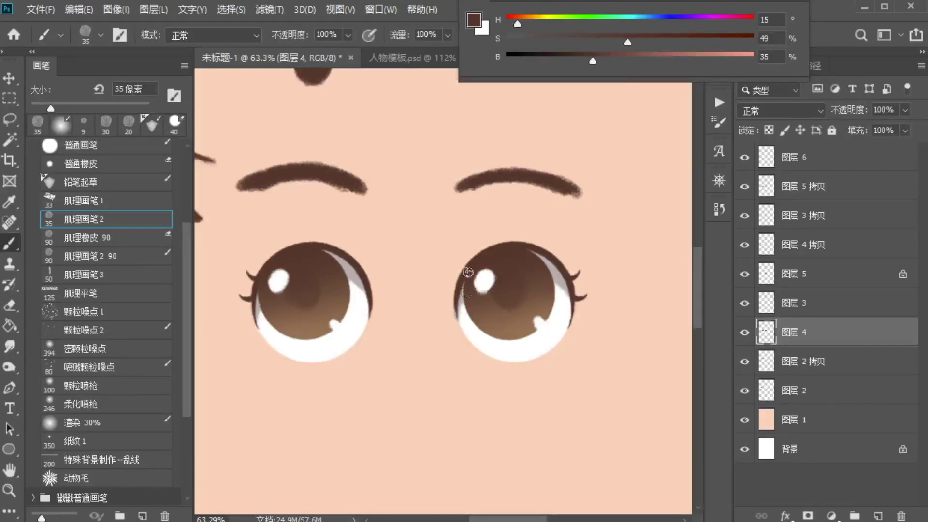
# Step: Paint a small angular nose between the eyes and a straight mouth line below it, trying a curved lower lip and undoing it
pyautogui.moveTo(411, 325)
pyautogui.mouseDown()
pyautogui.moveTo(401, 351)
pyautogui.moveTo(416, 356)
pyautogui.mouseUp()
pyautogui.hotkey('ctrl', 'z')
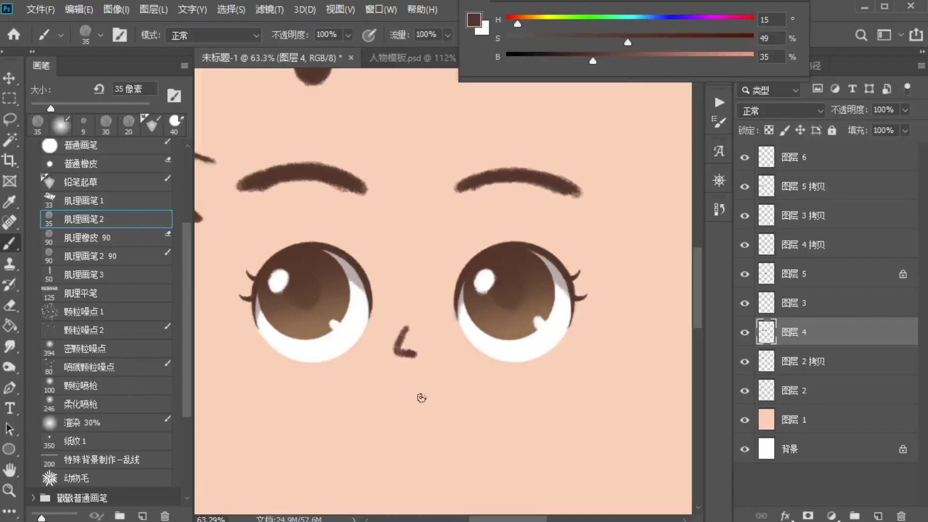
pyautogui.moveTo(471, 385)
pyautogui.mouseDown()
pyautogui.moveTo(374, 384)
pyautogui.moveTo(459, 394)
pyautogui.moveTo(472, 385)
pyautogui.mouseUp()
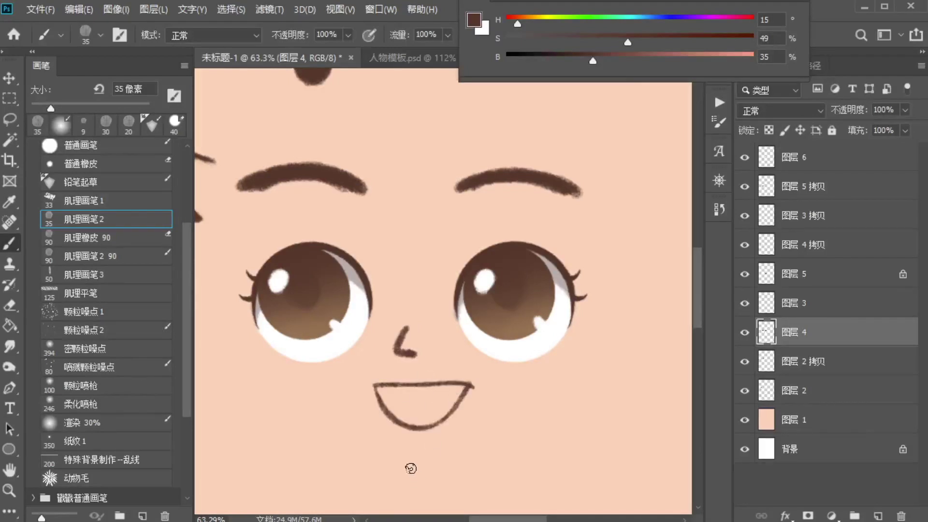
pyautogui.hotkey('ctrl', 'z')
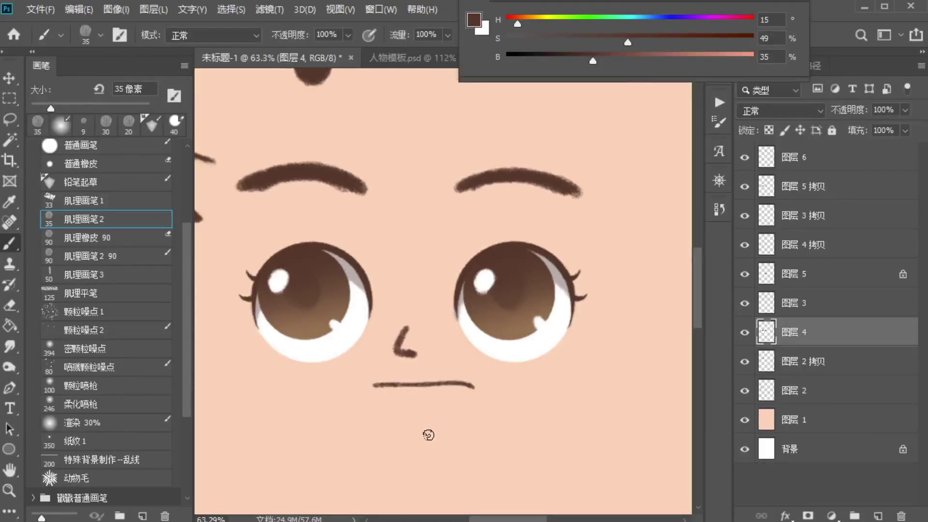